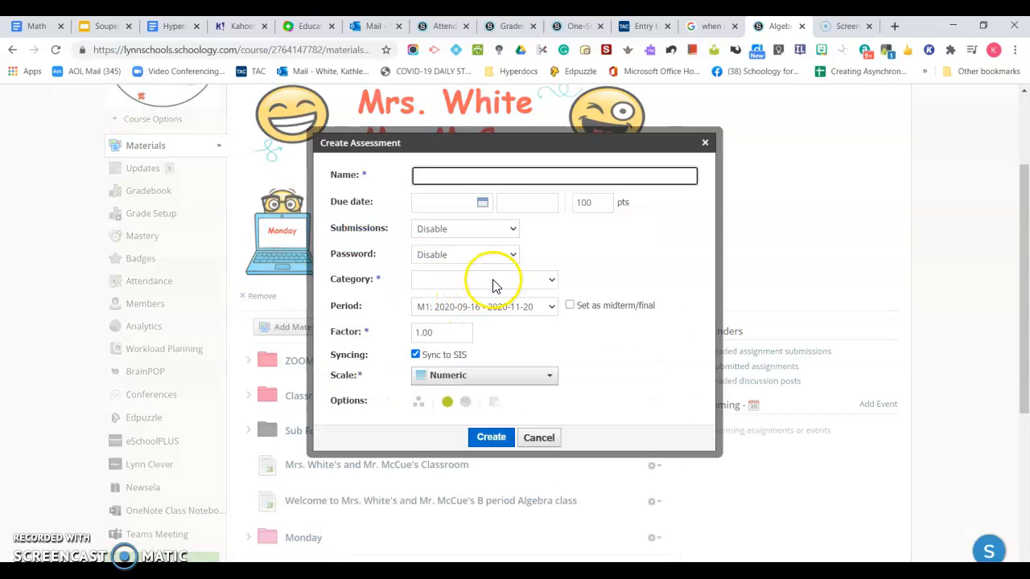
# - Name the new assessment "Pretend Test opt" and set its due date to 10/20/20
pyautogui.click(446, 177)
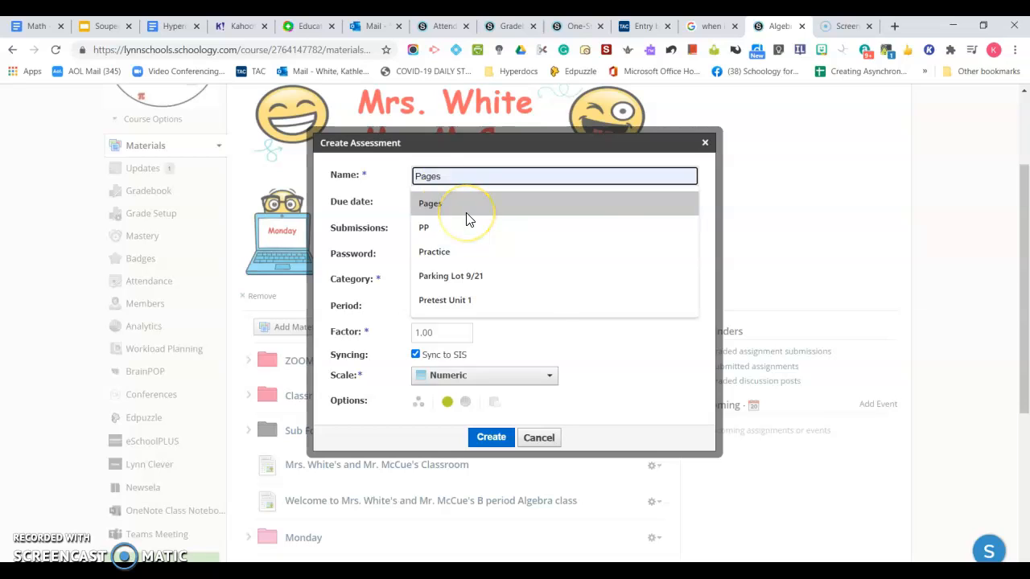
pyautogui.write('Pretend Test o')
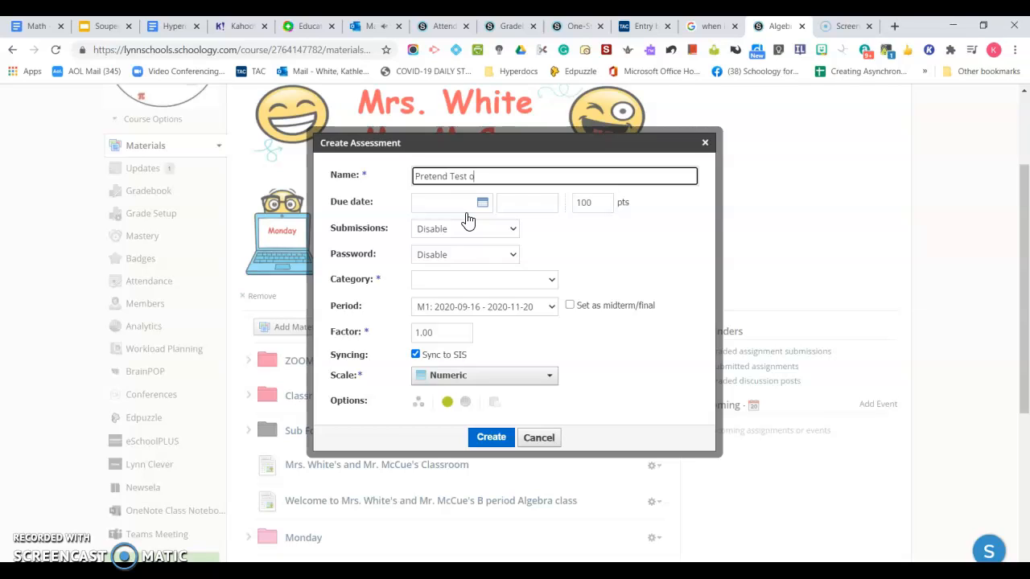
pyautogui.click(481, 209)
pyautogui.click(483, 207)
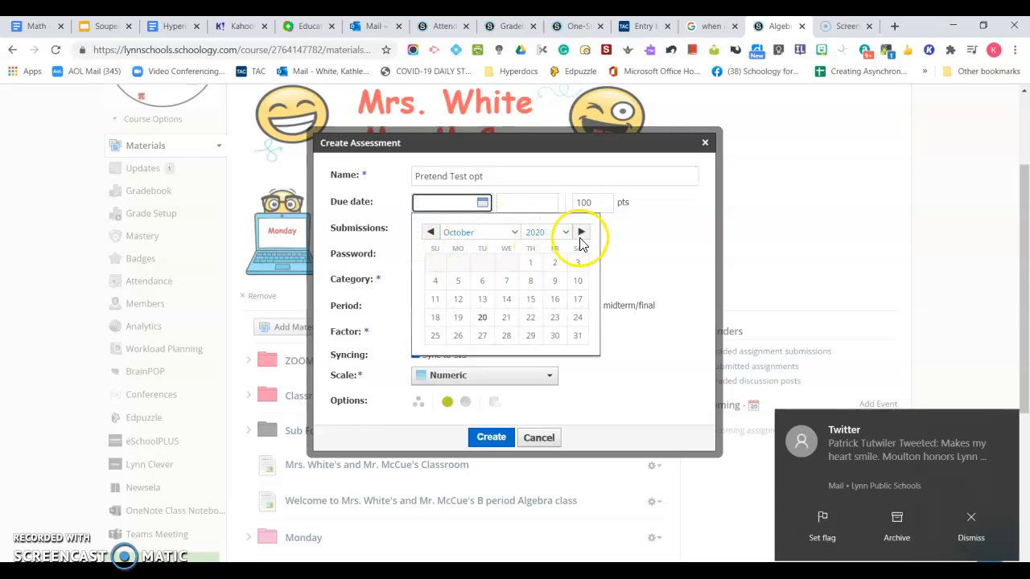
pyautogui.click(483, 319)
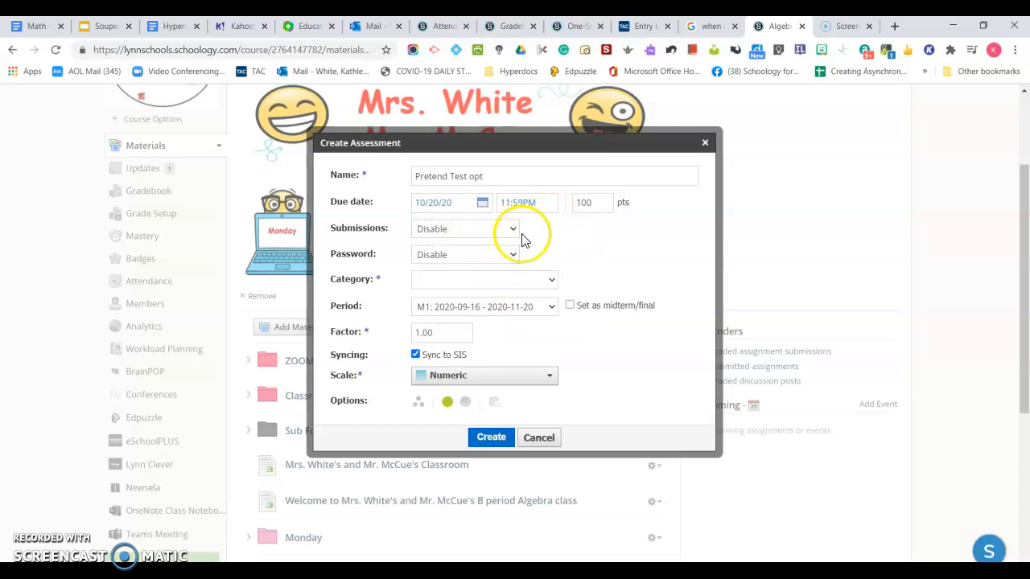
# - Create the assessment with submissions set to Enable and the grading category set to Quizzes
pyautogui.click(516, 233)
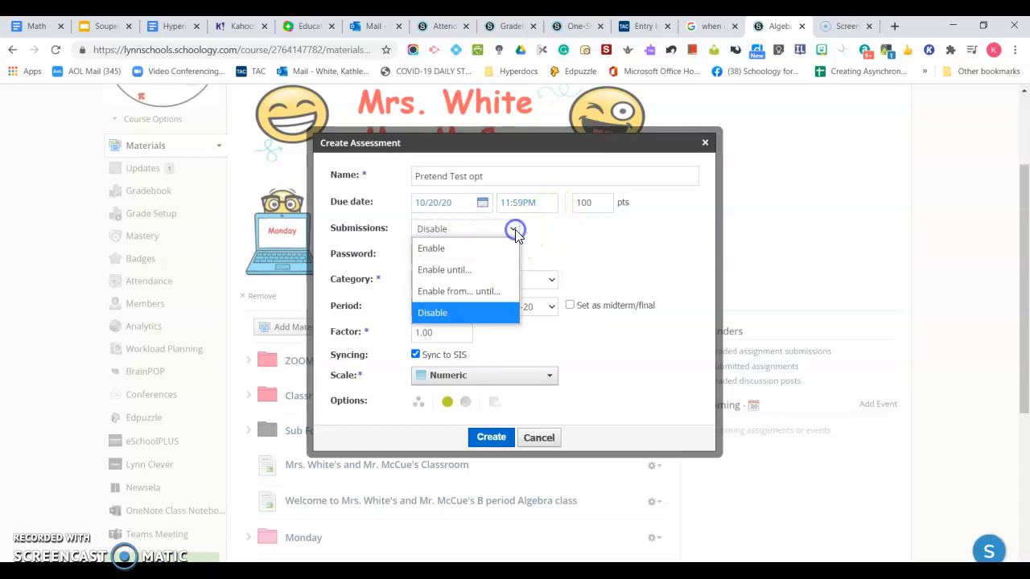
pyautogui.click(439, 251)
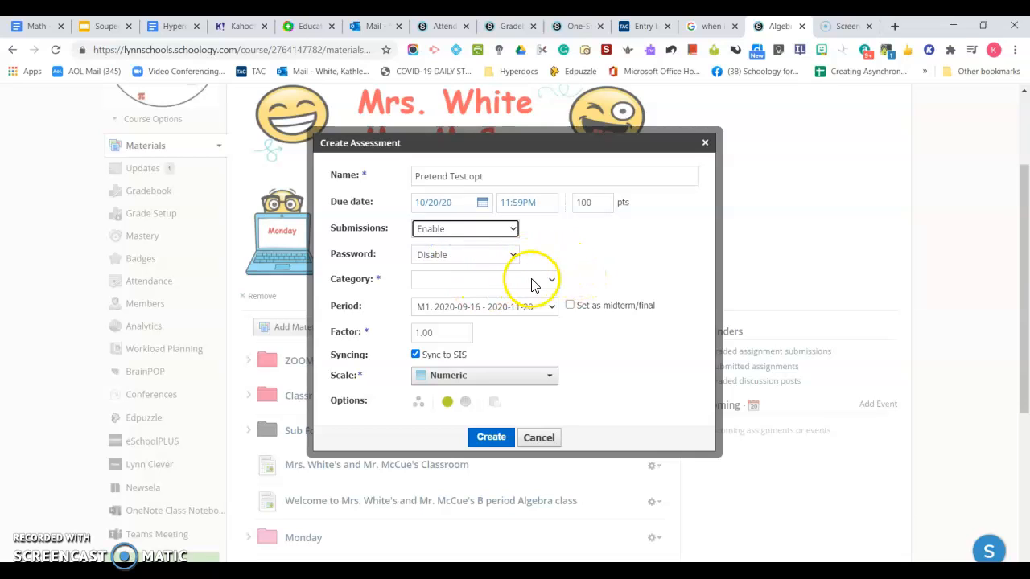
pyautogui.click(552, 283)
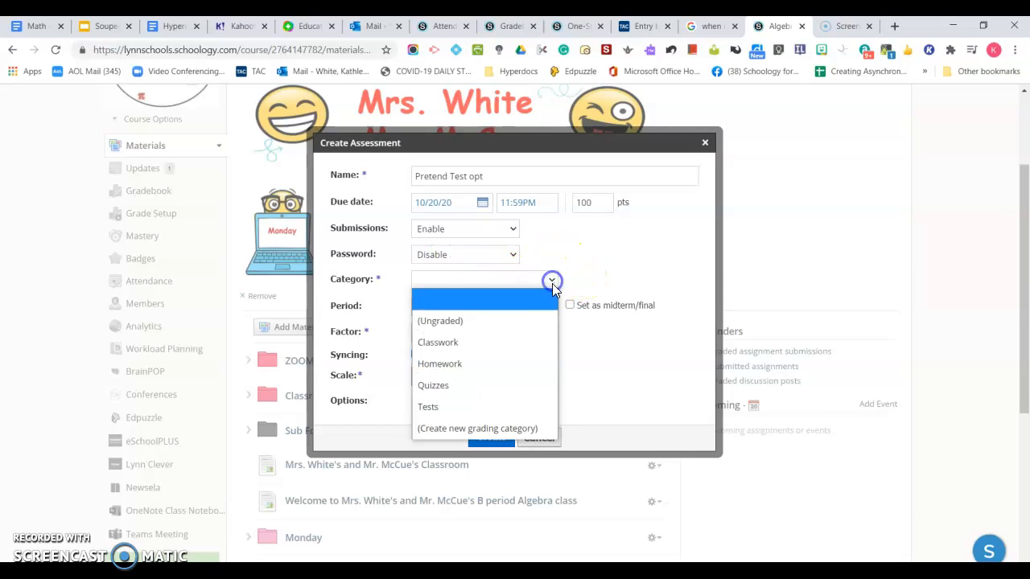
pyautogui.click(452, 387)
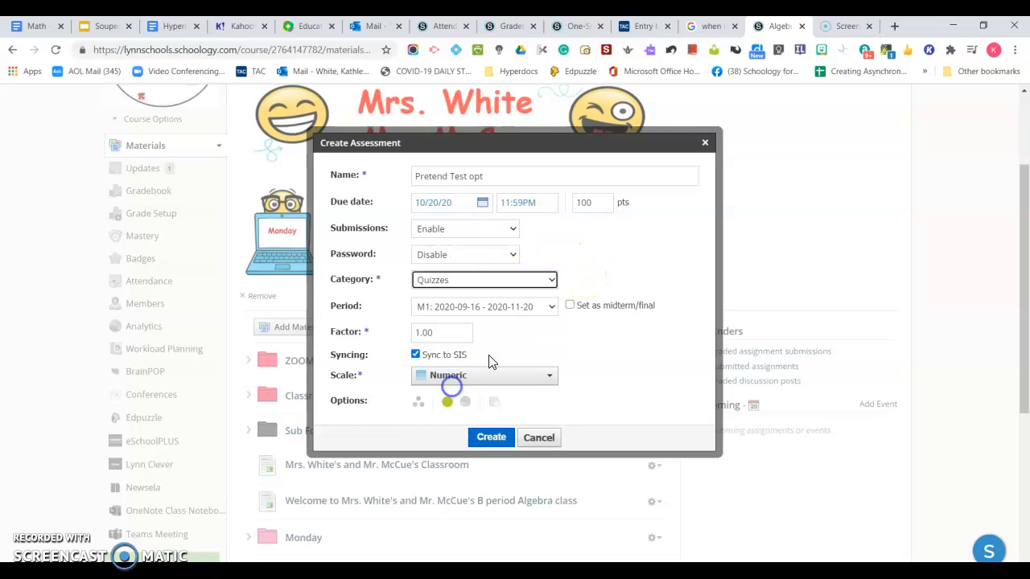
pyautogui.click(491, 438)
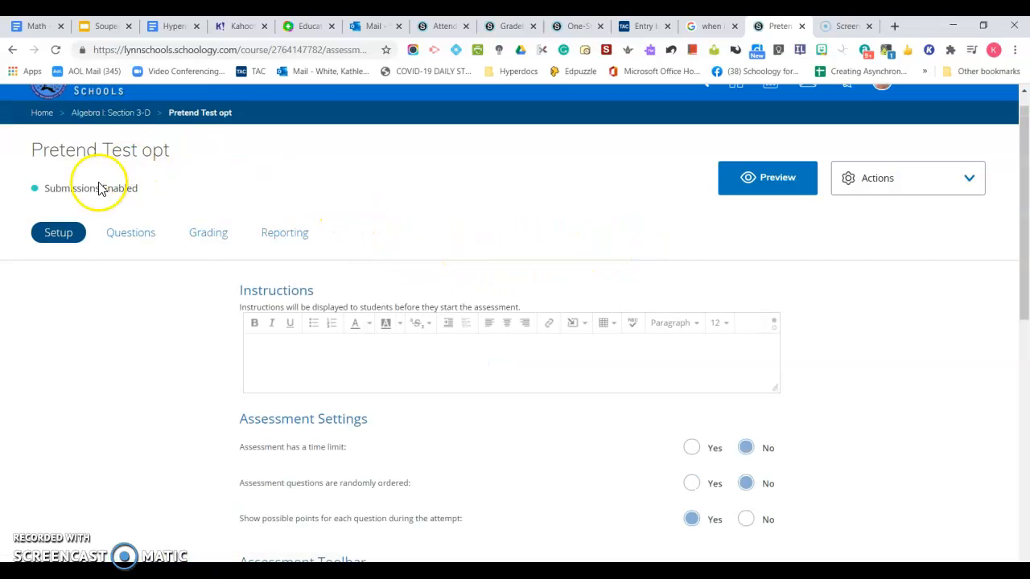
# - Enter "Complete each question." as the assessment's instructions for students
pyautogui.click(279, 344)
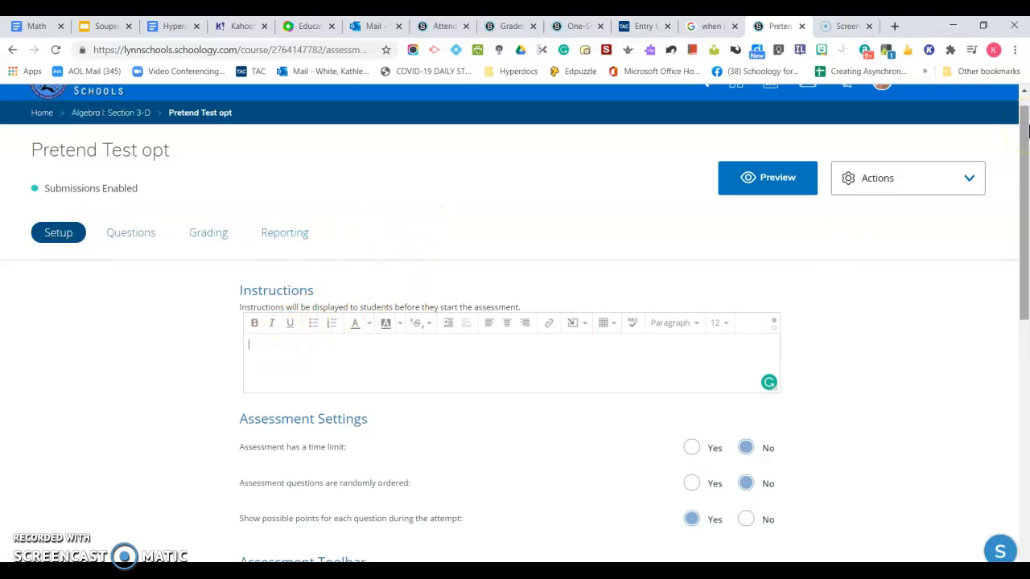
pyautogui.click(1026, 128)
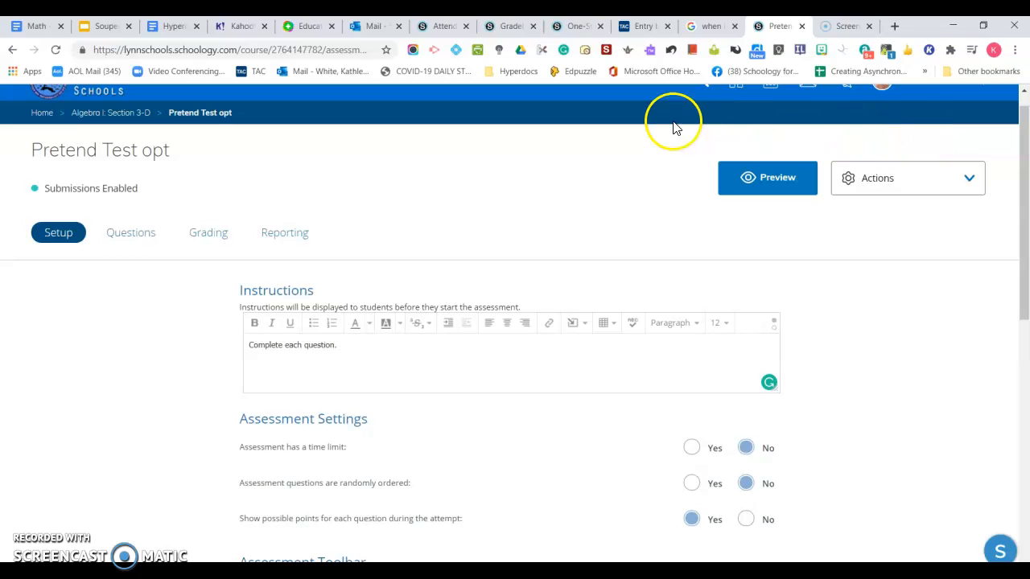
# - Allow students to use a notepad during the assessment and save the setup
pyautogui.scroll(-1, 692, 129)
pyautogui.scroll(-1, 697, 129)
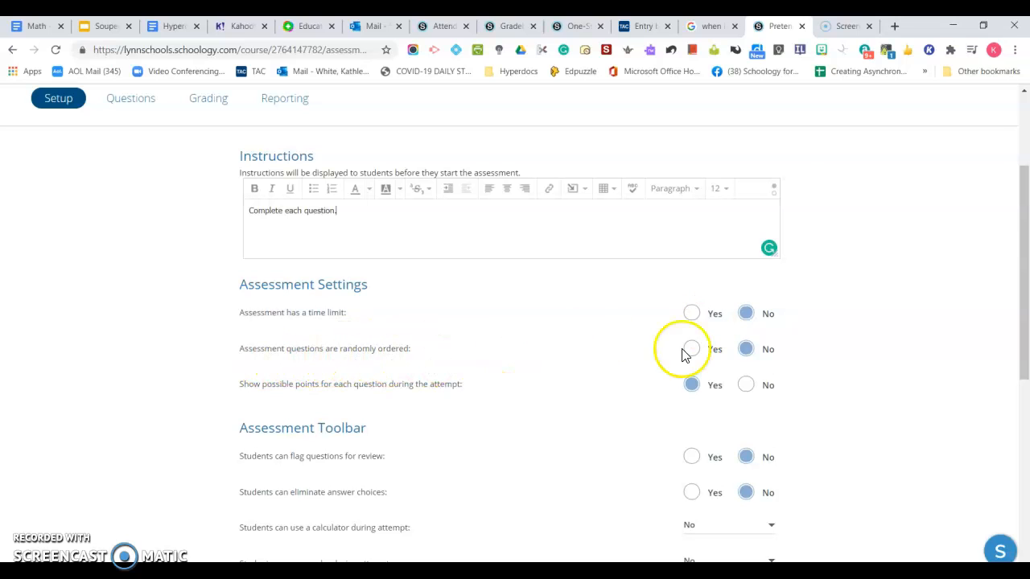
pyautogui.scroll(-1, 515, 388)
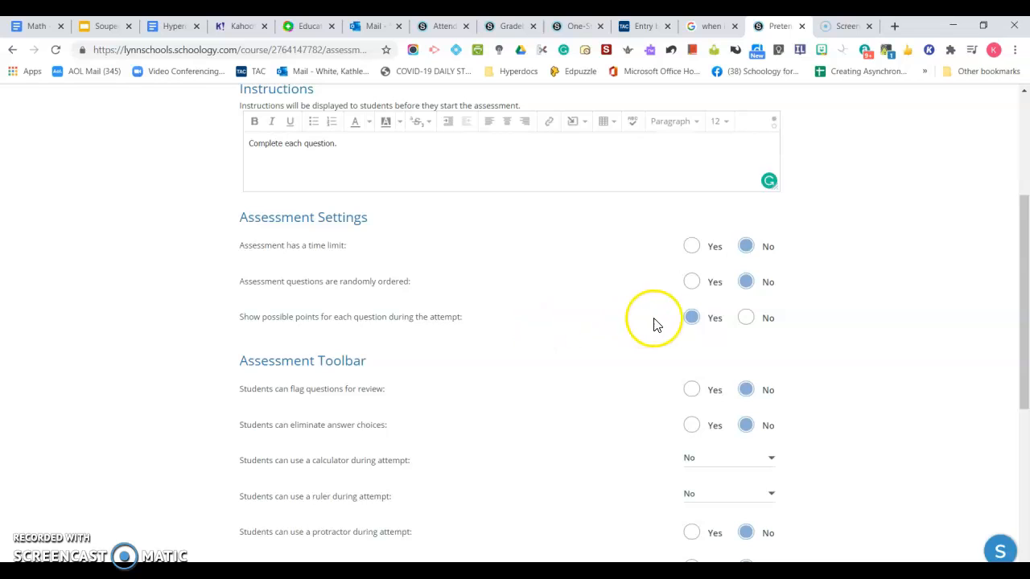
pyautogui.scroll(-1, 667, 328)
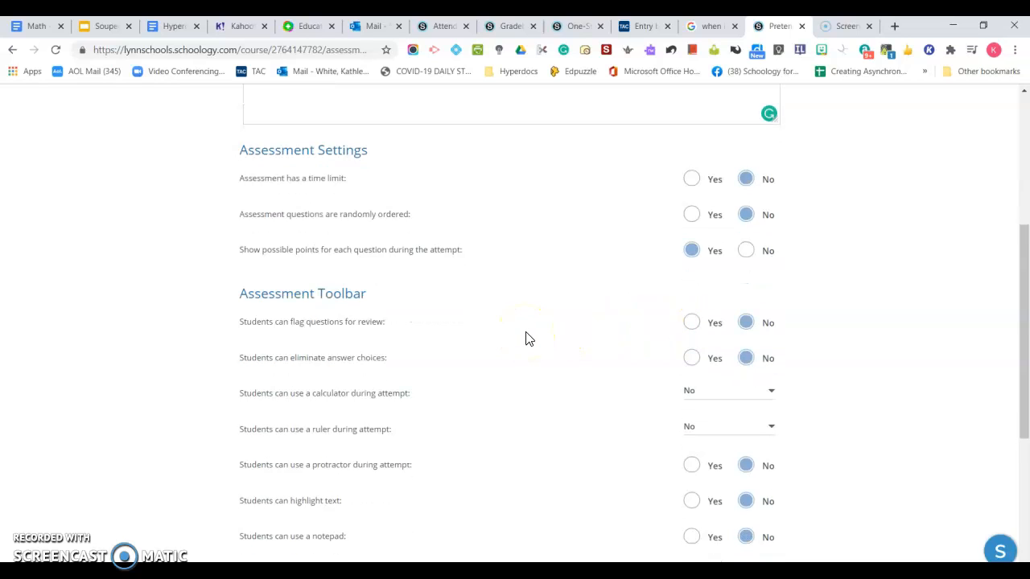
pyautogui.scroll(-2, 525, 339)
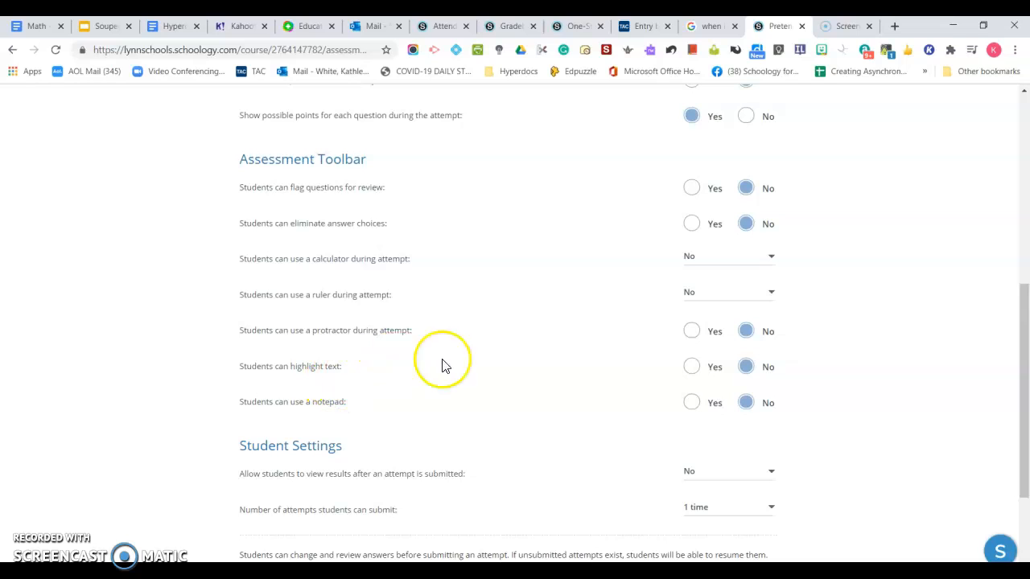
pyautogui.scroll(-1, 531, 363)
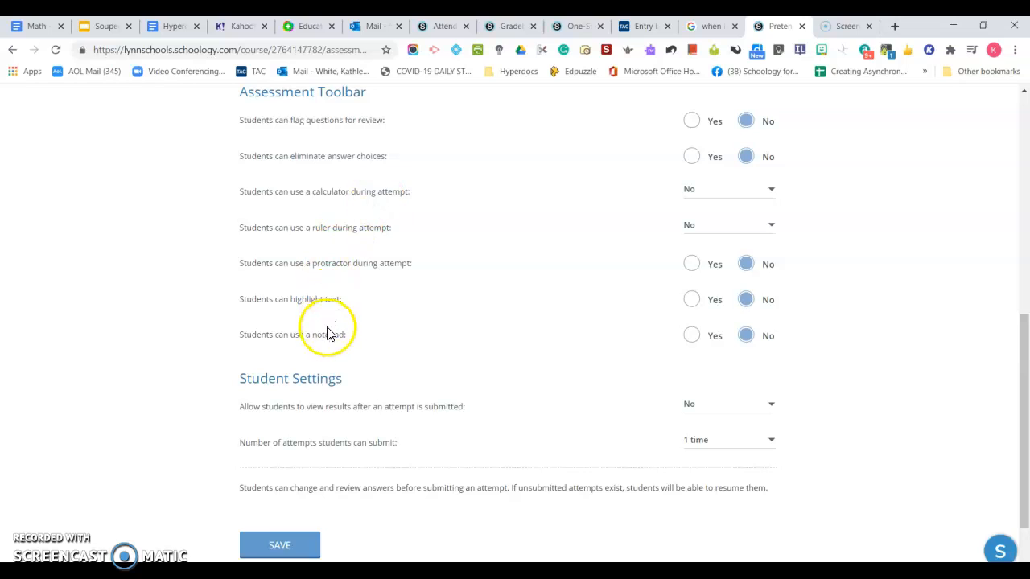
pyautogui.scroll(-2, 374, 333)
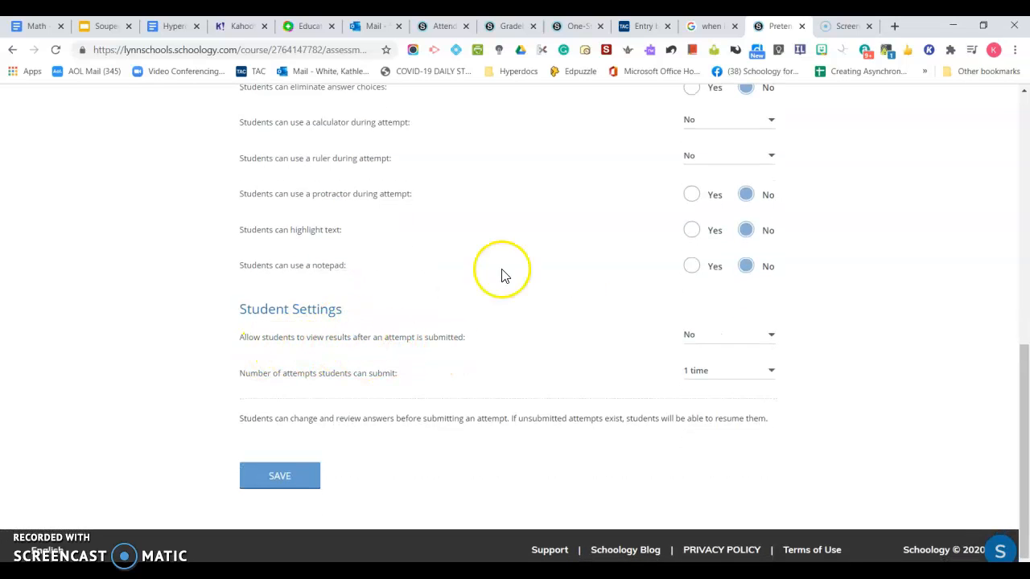
pyautogui.click(691, 266)
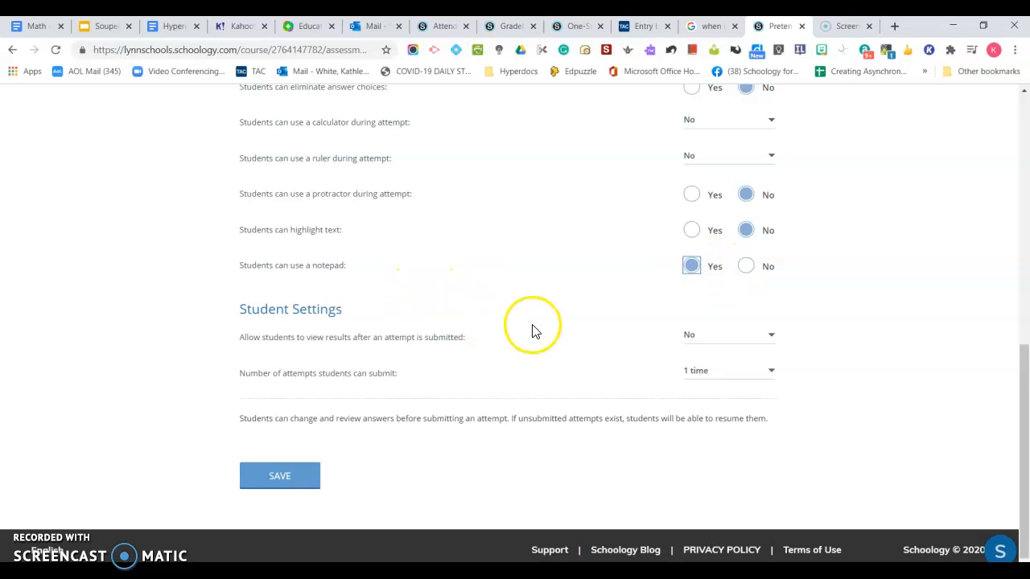
pyautogui.click(294, 481)
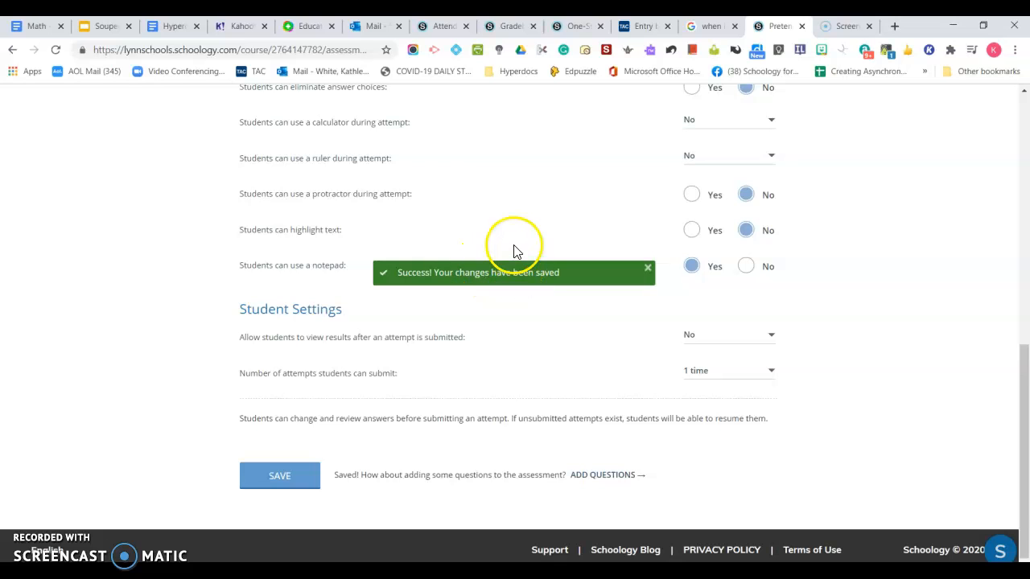
# - Go to the assessment's questions and add a Highlight Image item as the first question
pyautogui.scroll(7, 515, 249)
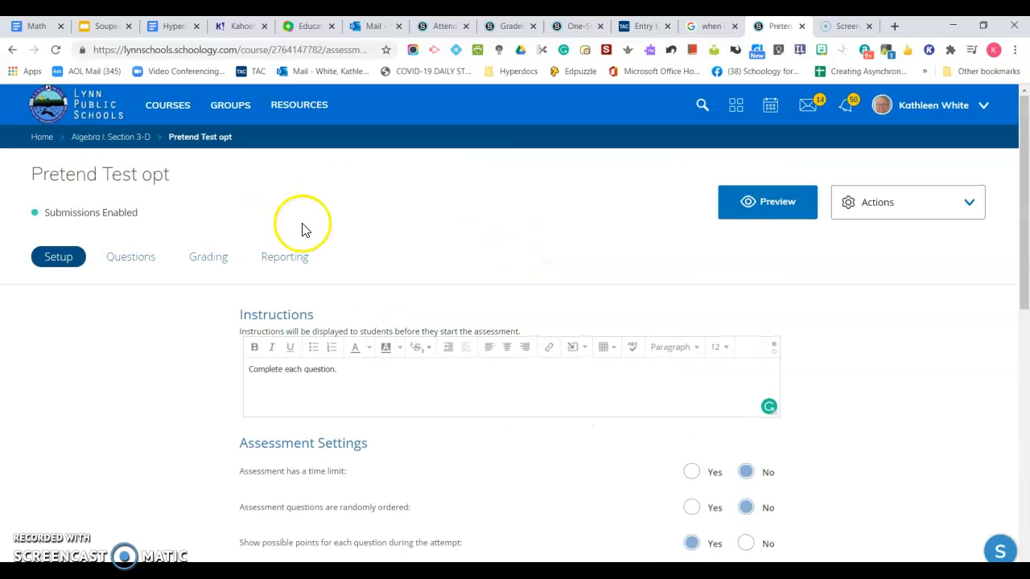
pyautogui.click(139, 266)
pyautogui.scroll(-2, 354, 250)
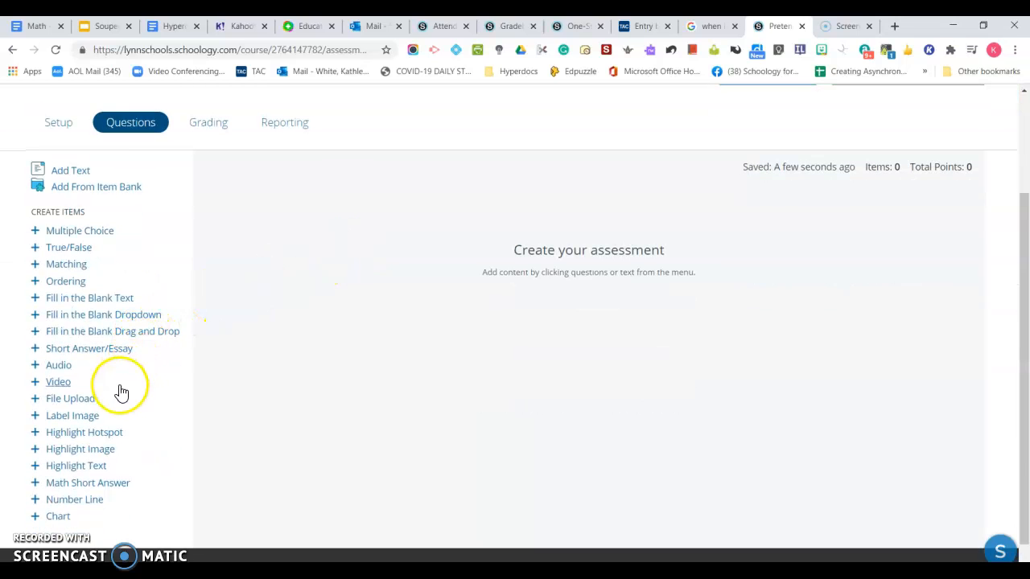
pyautogui.click(72, 450)
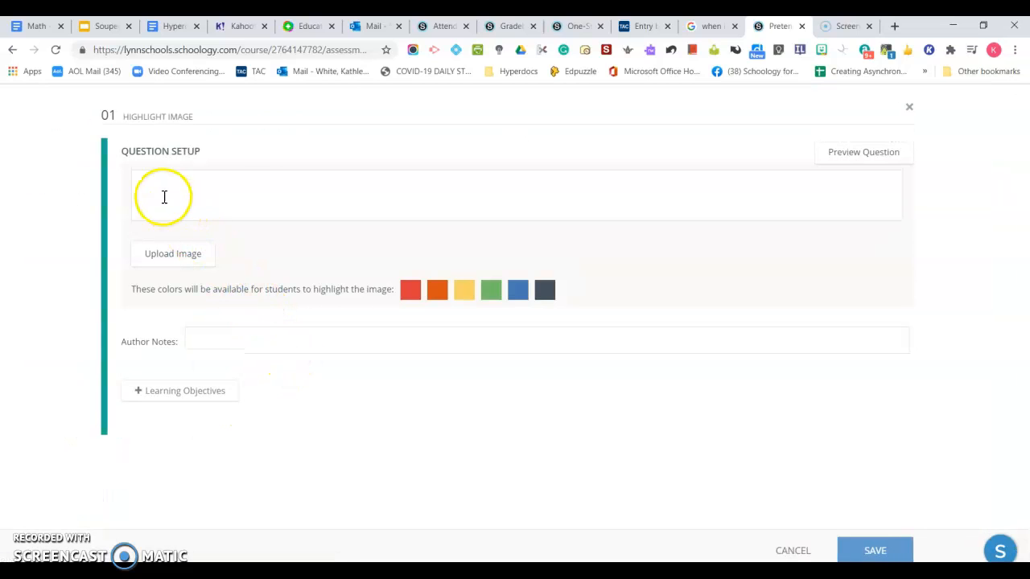
# - Upload "Alg Jane Goodall two step equations worksheet" from Documents as the first question's image and save the question
pyautogui.click(172, 256)
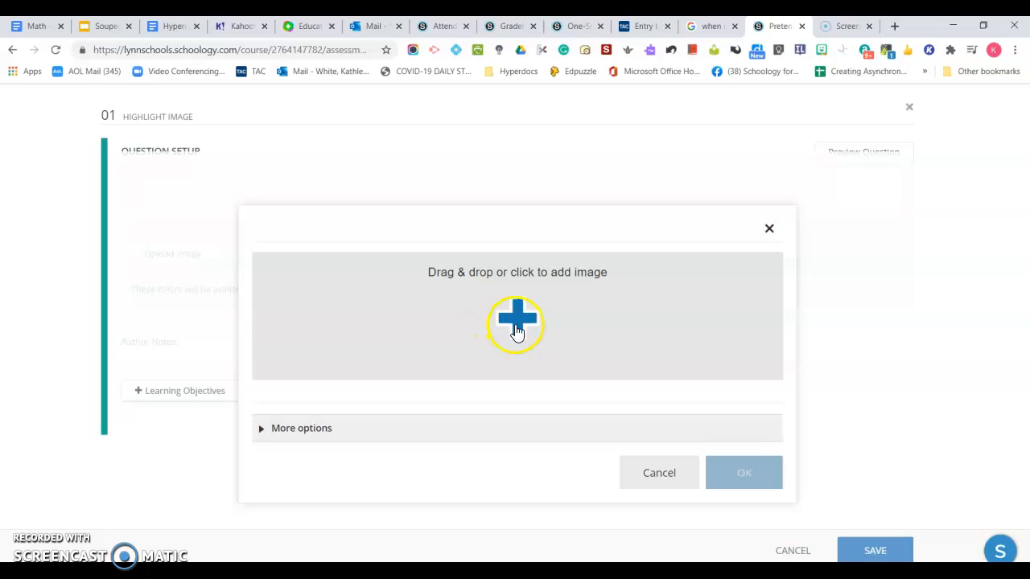
pyautogui.click(524, 331)
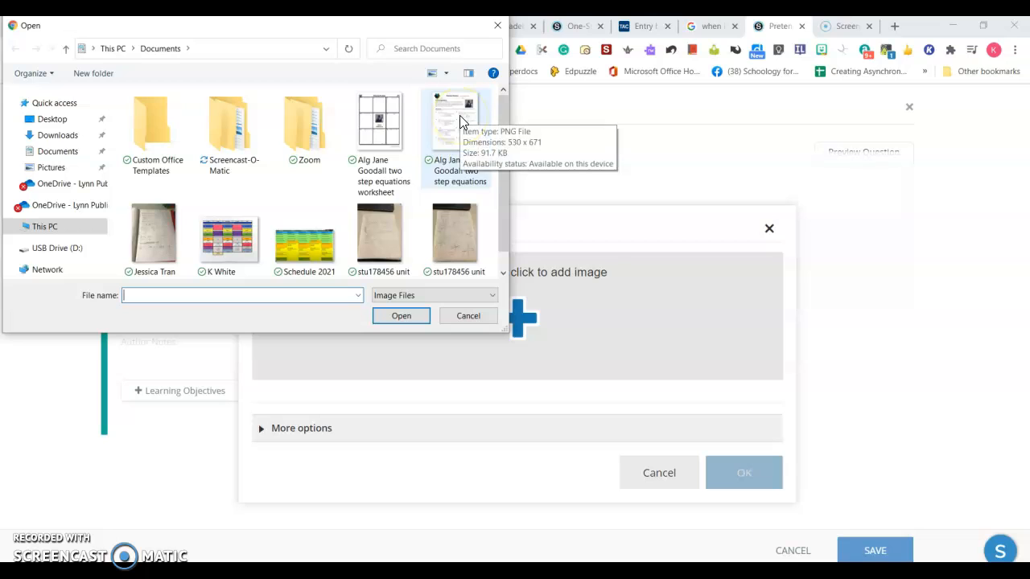
pyautogui.click(383, 129)
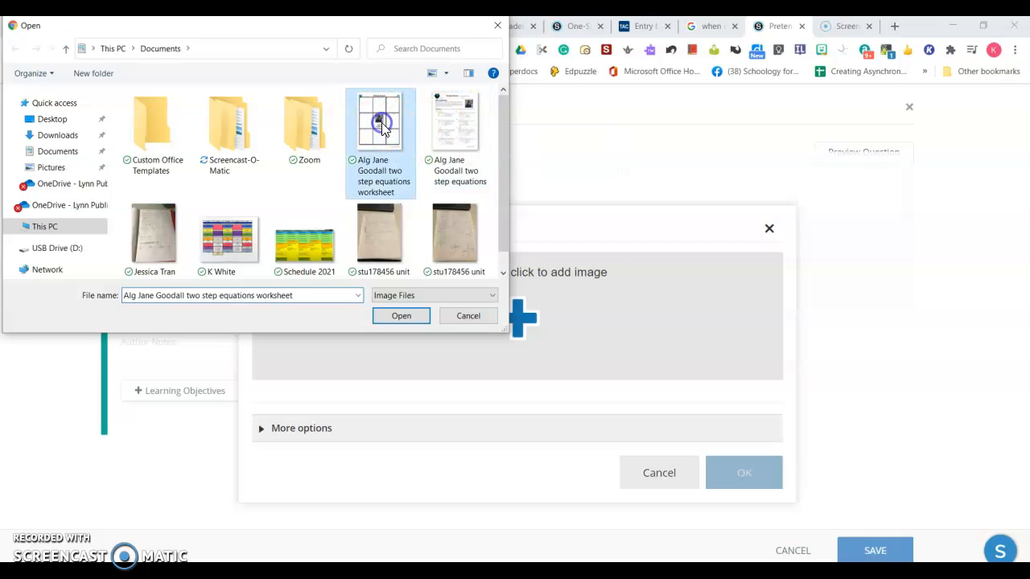
pyautogui.click(396, 321)
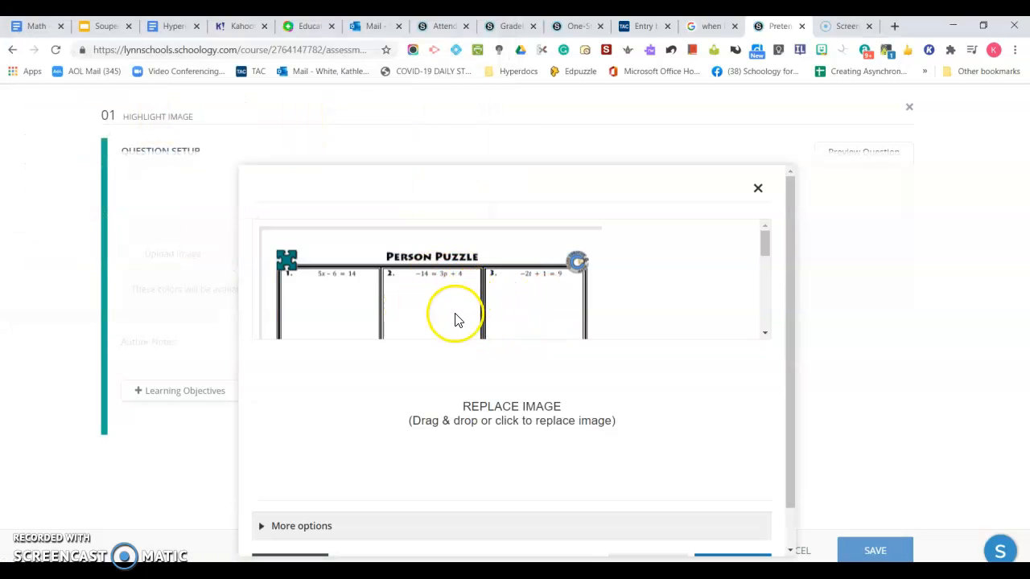
pyautogui.scroll(-1, 421, 356)
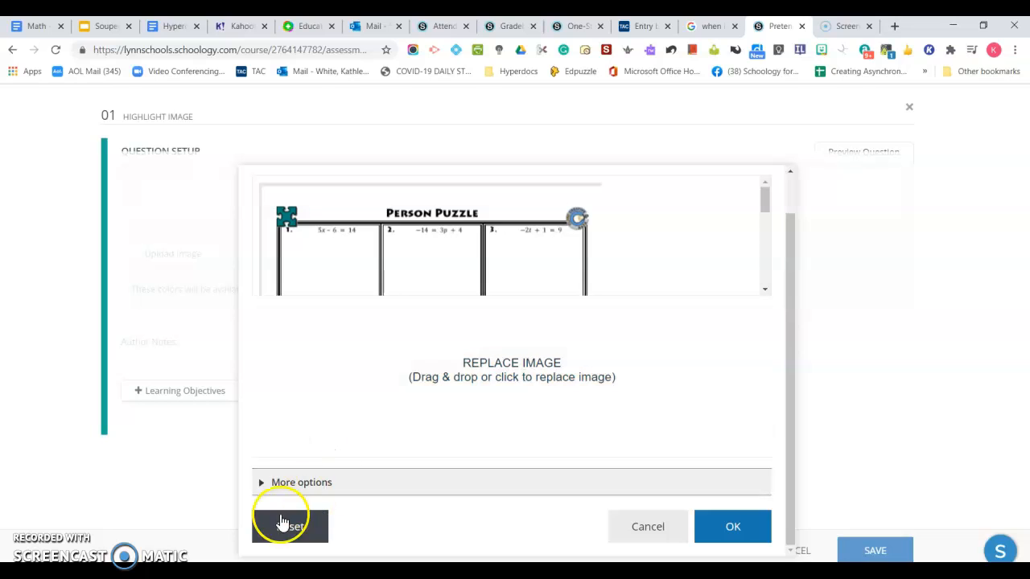
pyautogui.click(264, 487)
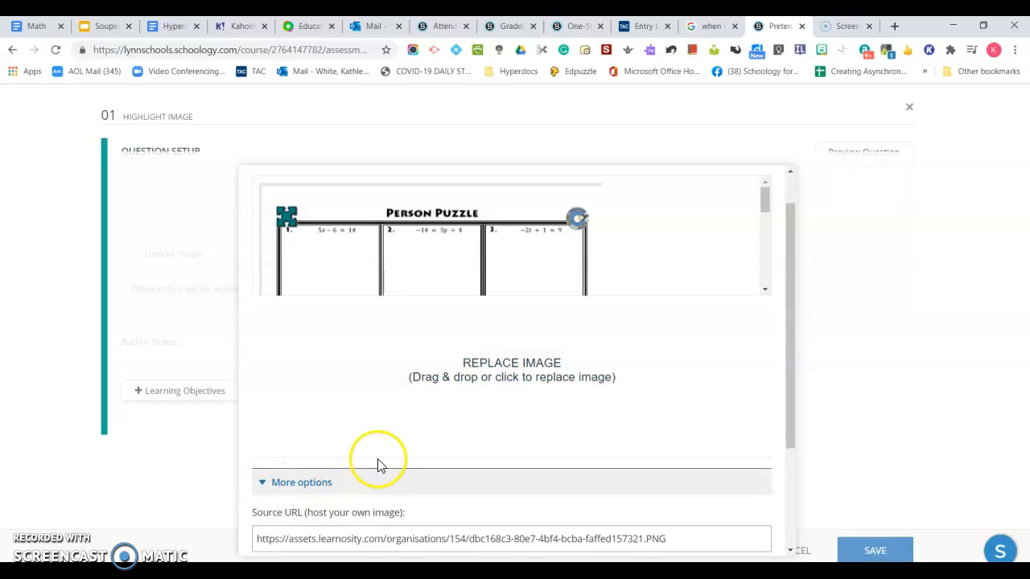
pyautogui.scroll(-3, 377, 462)
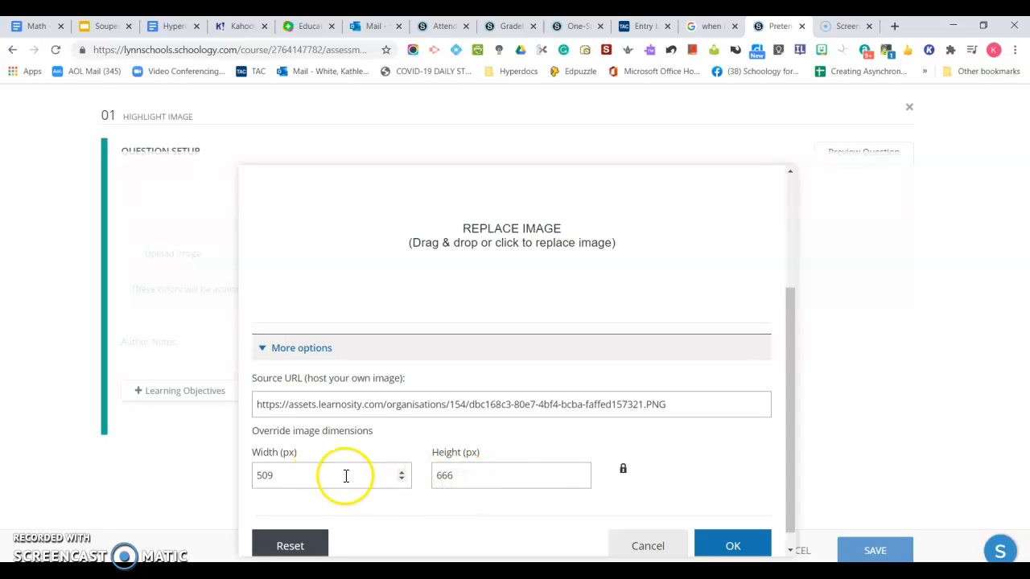
pyautogui.scroll(-1, 549, 463)
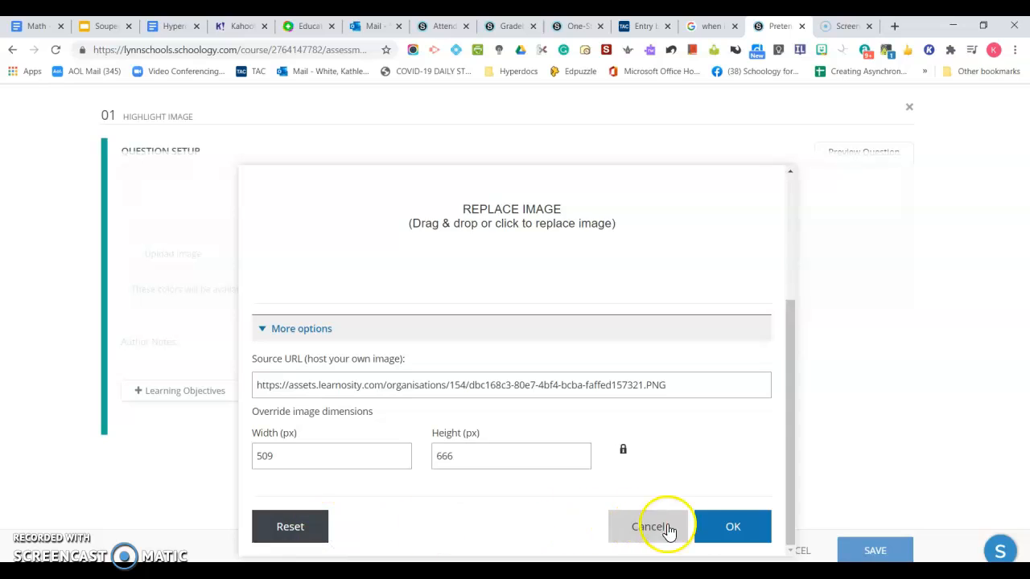
pyautogui.click(722, 534)
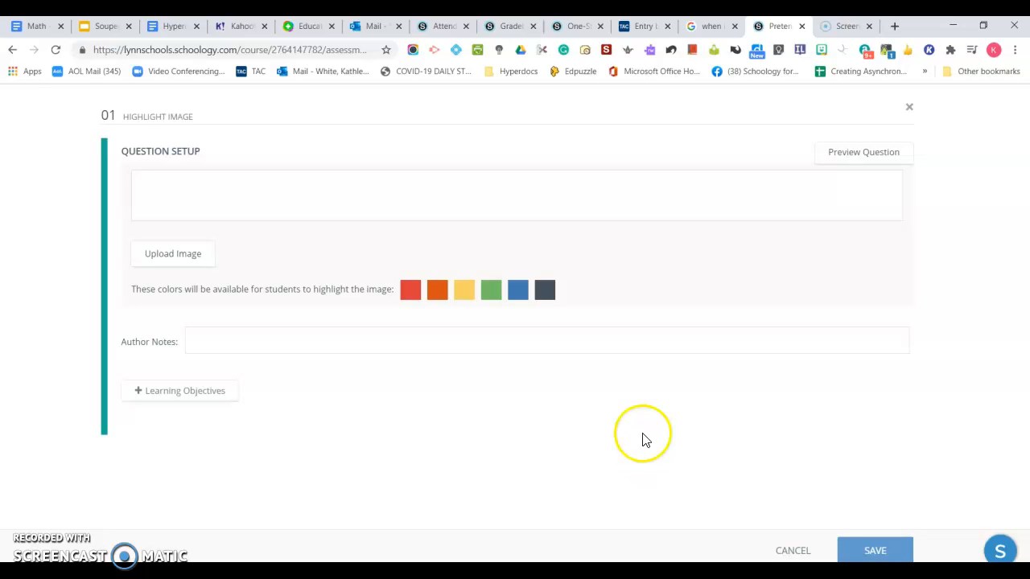
pyautogui.click(862, 553)
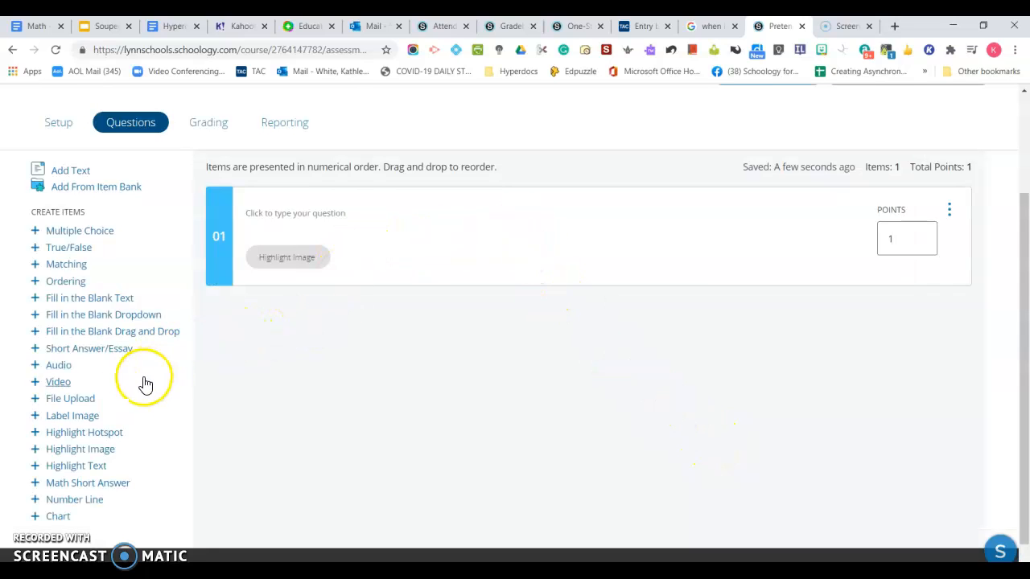
# - Add a second Highlight Image question, upload "Alg Jane Goodall two step equations" from Documents as its image, and save it
pyautogui.click(86, 458)
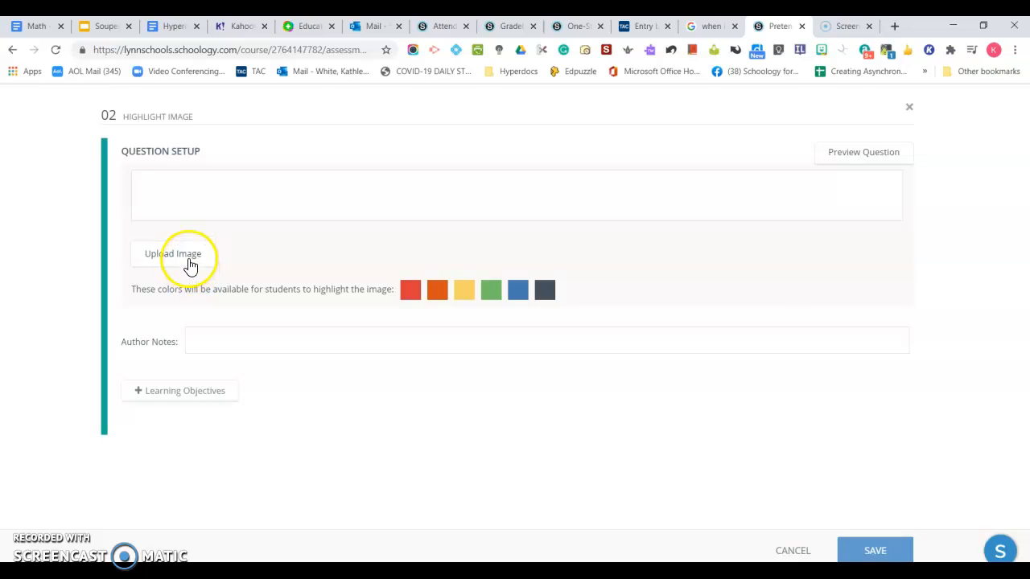
pyautogui.click(190, 259)
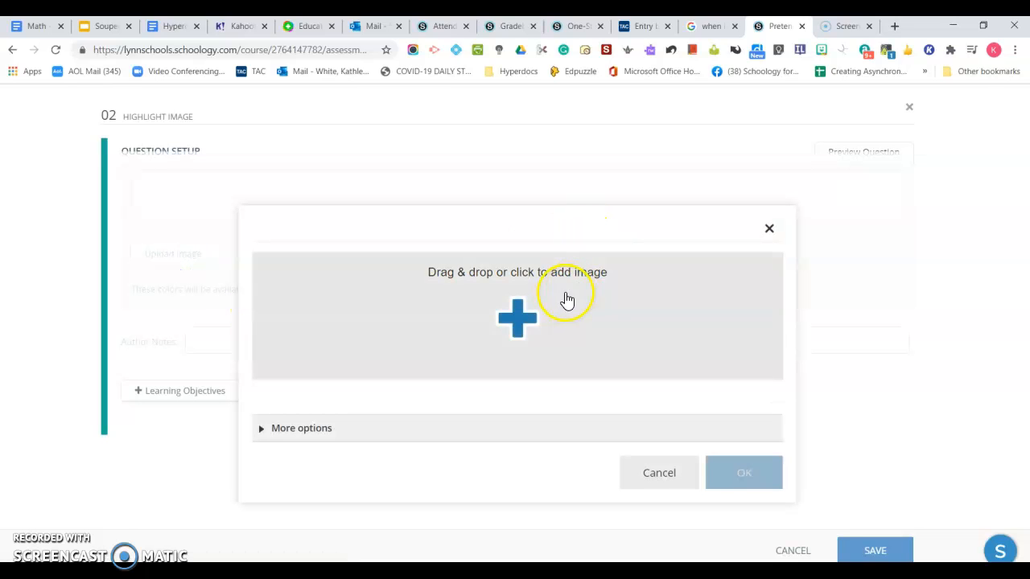
pyautogui.click(515, 320)
pyautogui.click(453, 128)
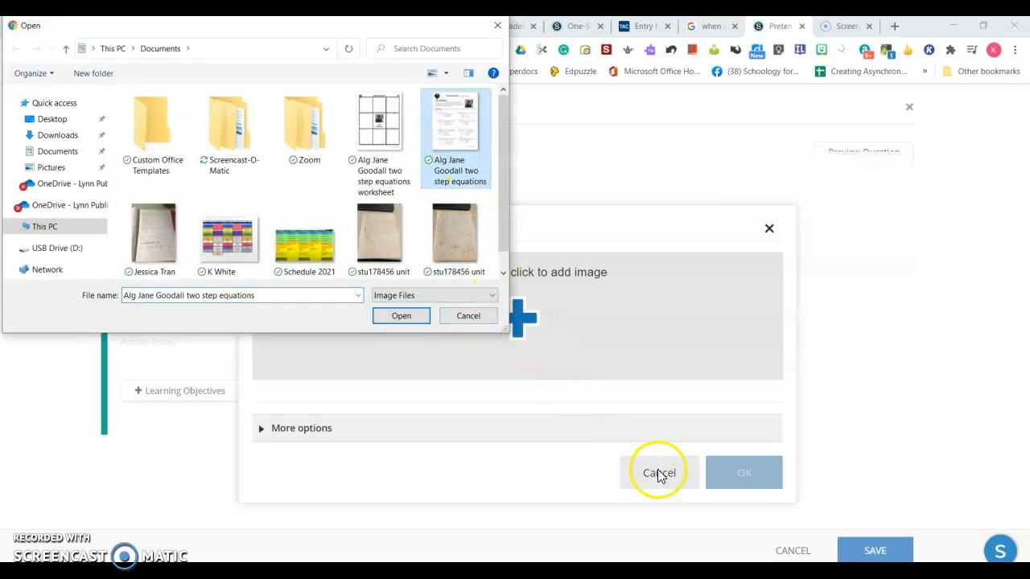
pyautogui.click(404, 316)
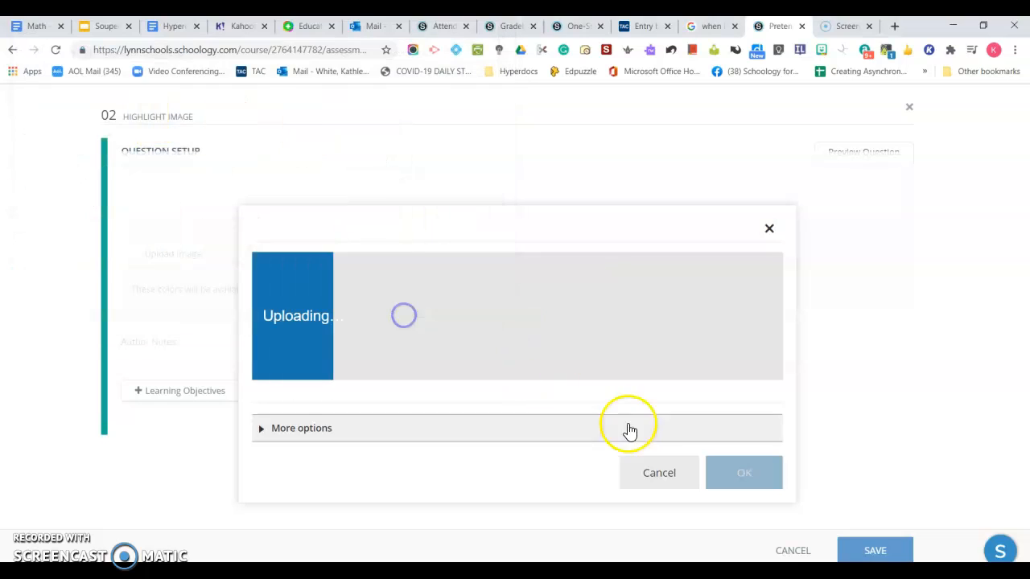
pyautogui.scroll(-1, 605, 445)
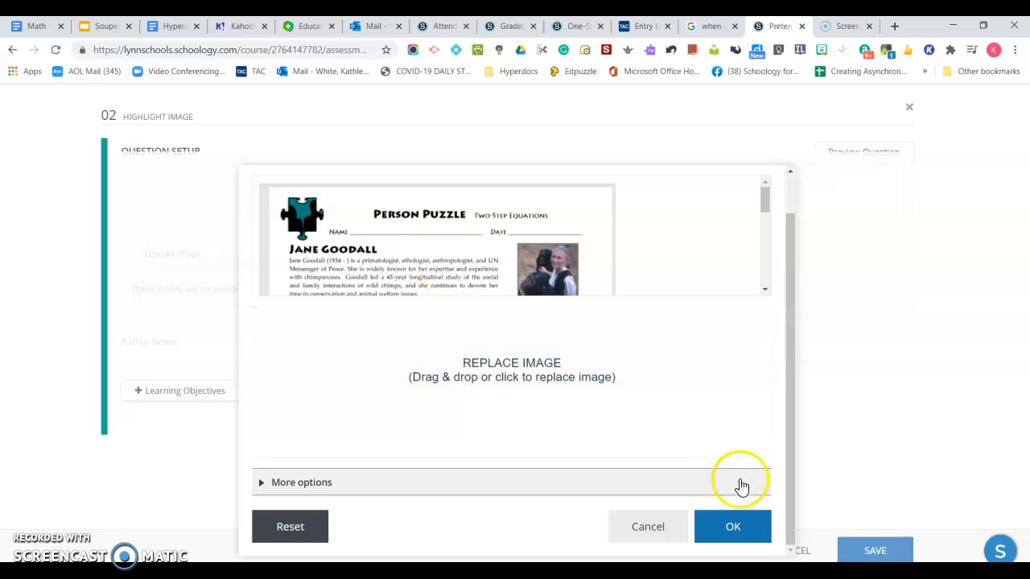
pyautogui.click(733, 527)
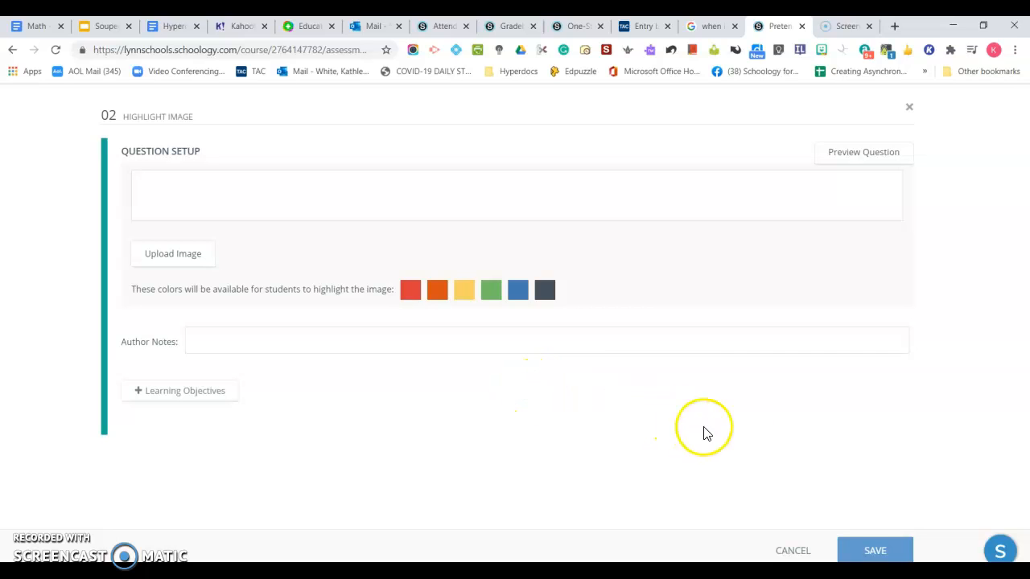
pyautogui.click(877, 551)
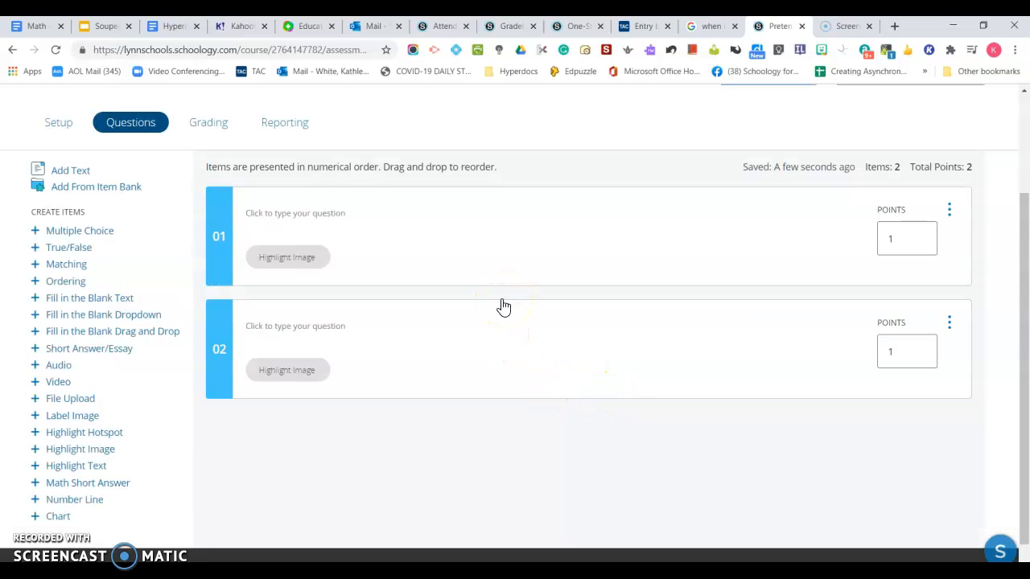
# - Preview the assessment as students see it and start a new attempt
pyautogui.scroll(2, 610, 222)
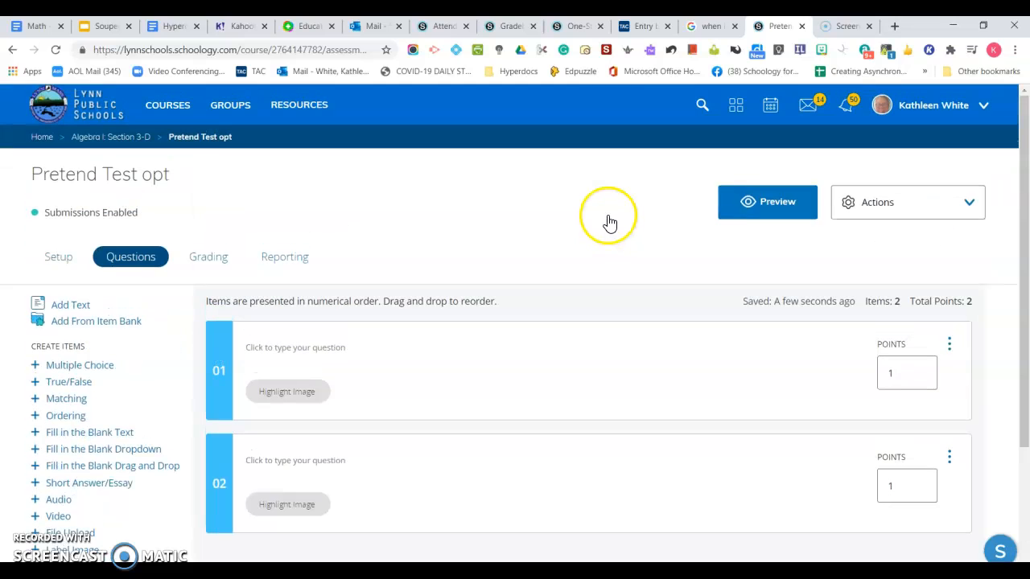
pyautogui.click(787, 208)
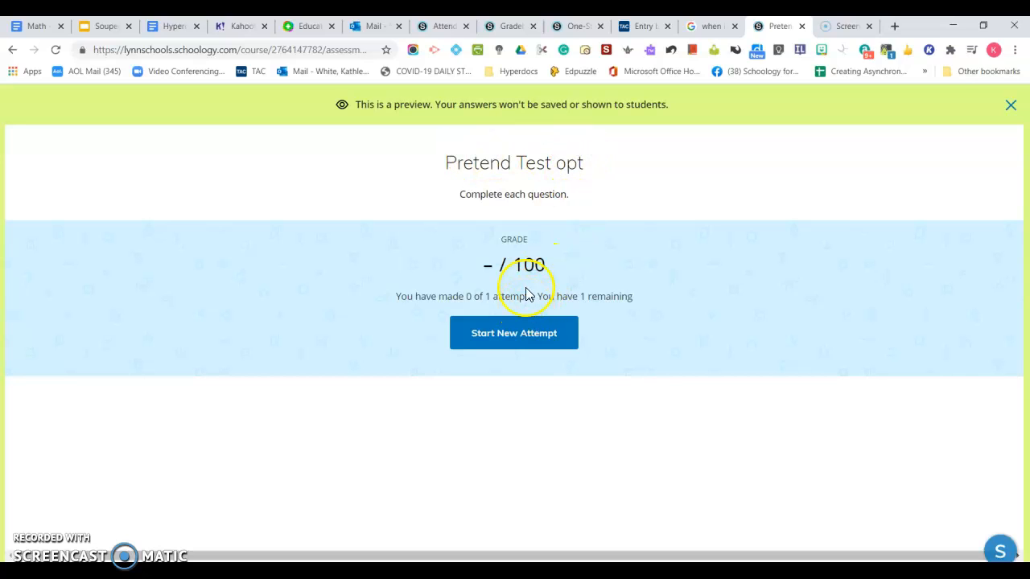
pyautogui.click(504, 340)
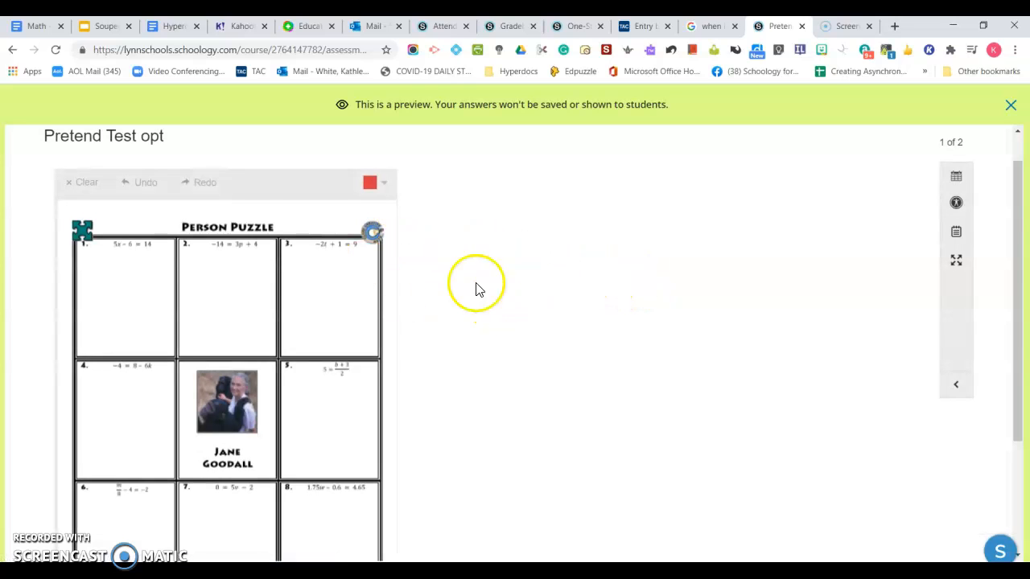
# - Handwrite the worked solution of 5x − 6 = 14 in red in the worksheet's first box, ending with x = 4
pyautogui.click(373, 184)
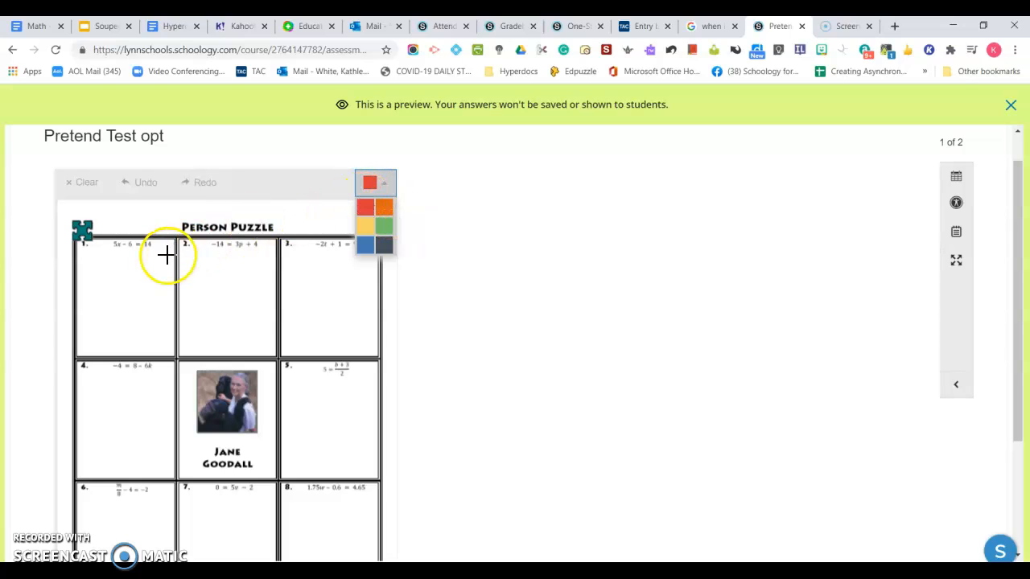
pyautogui.click(120, 257)
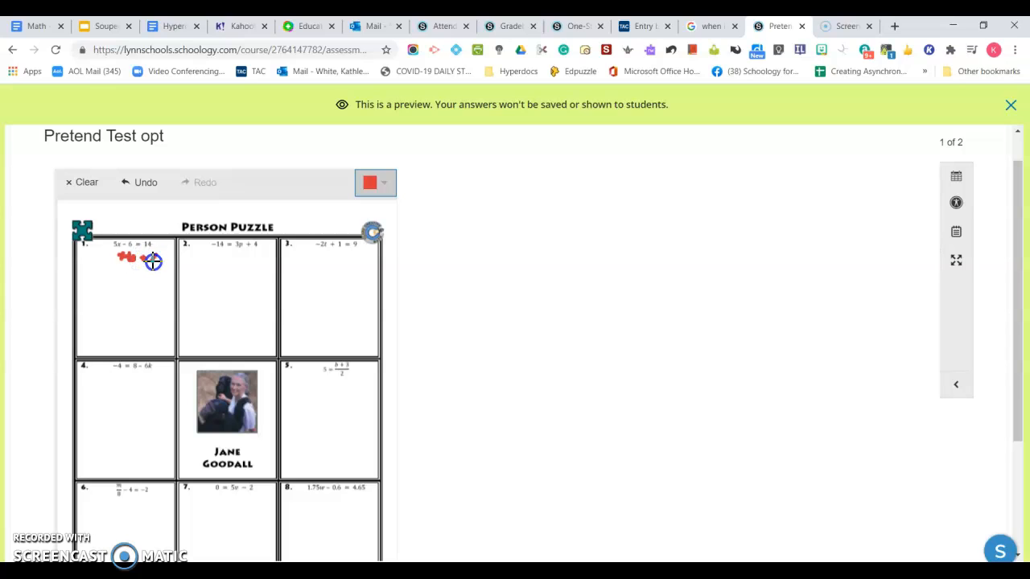
pyautogui.moveTo(94, 271); pyautogui.dragTo(130, 271)
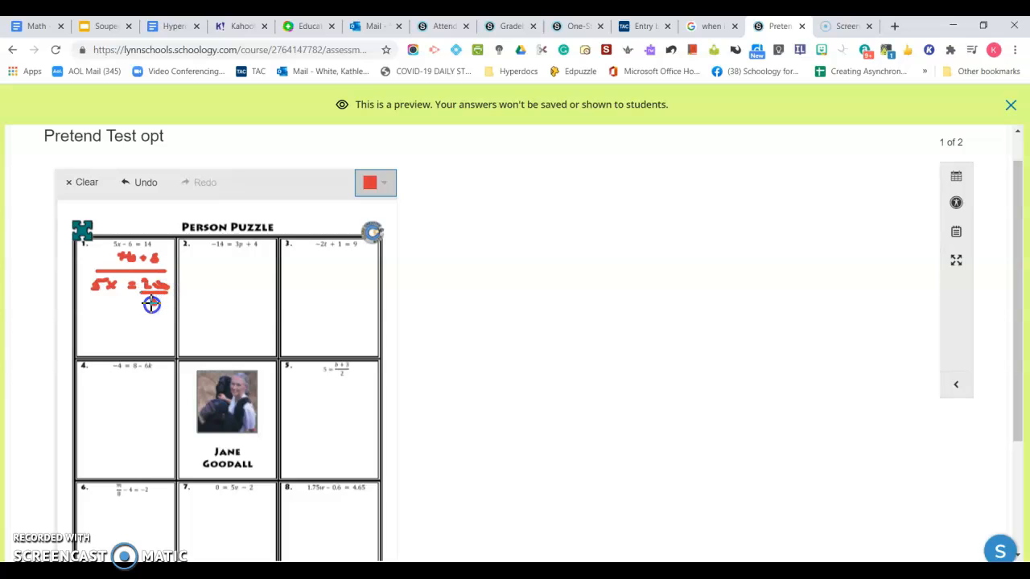
pyautogui.moveTo(94, 295); pyautogui.dragTo(104, 296)
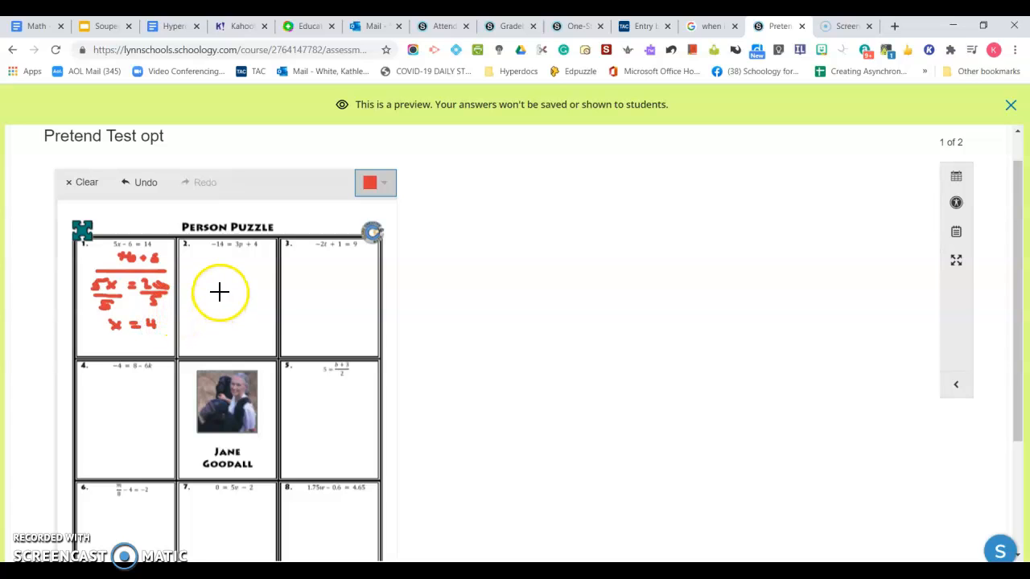
# - View the attempt in full screen, advance to the second question, and finish and close the preview
pyautogui.scroll(-2, 460, 303)
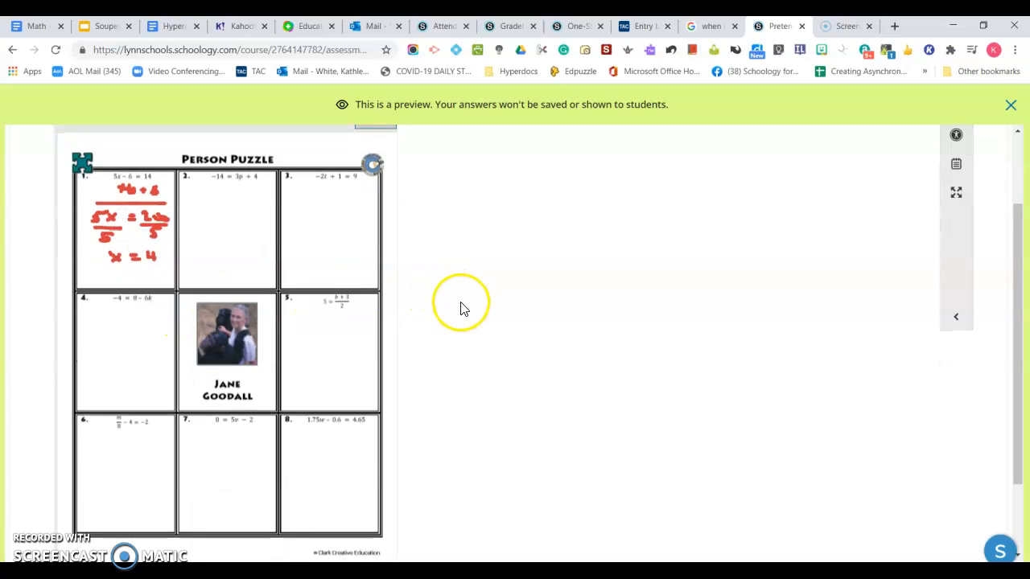
pyautogui.scroll(3, 667, 305)
pyautogui.click(956, 298)
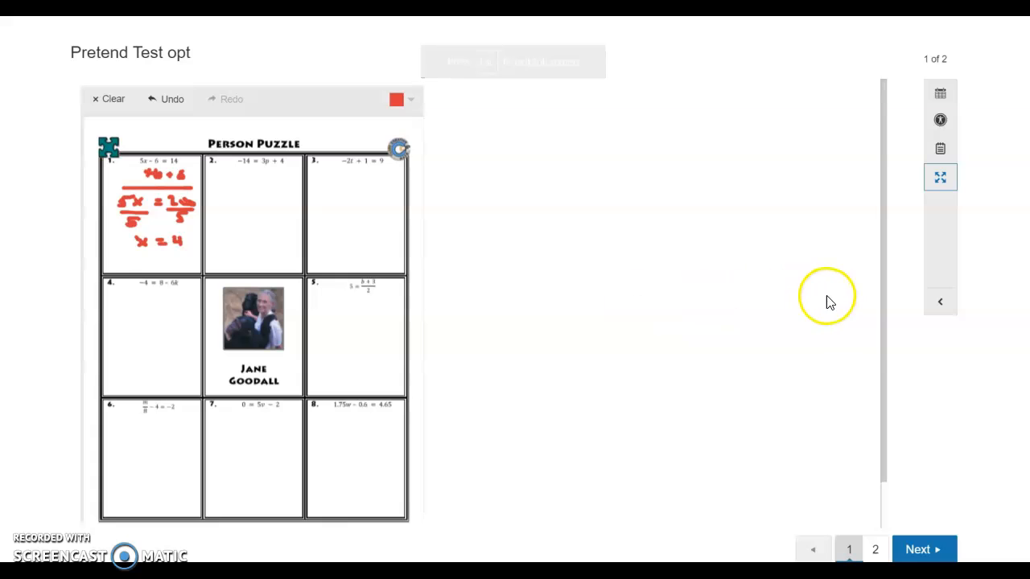
pyautogui.click(918, 550)
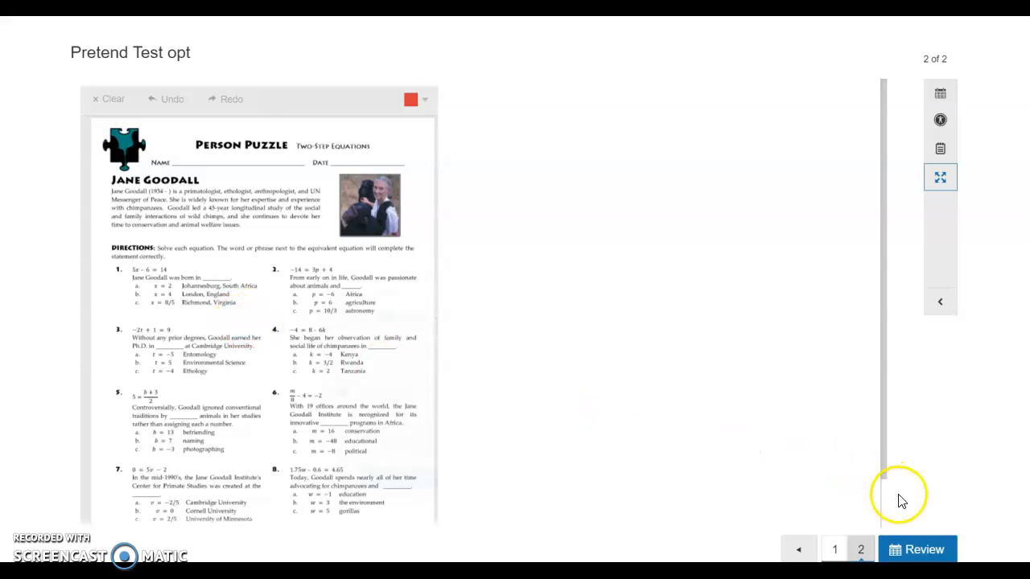
pyautogui.click(917, 550)
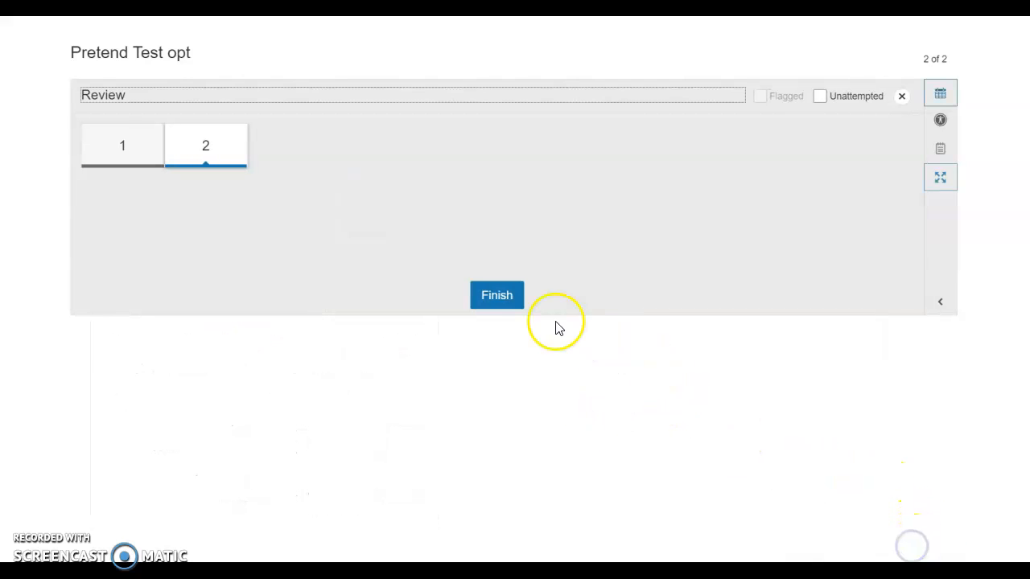
pyautogui.click(512, 303)
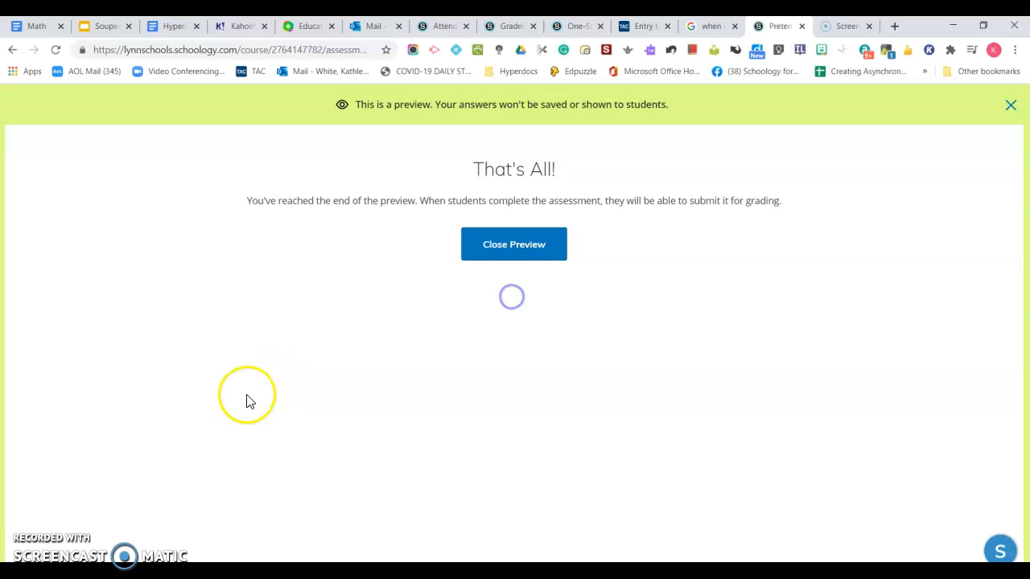
pyautogui.click(523, 246)
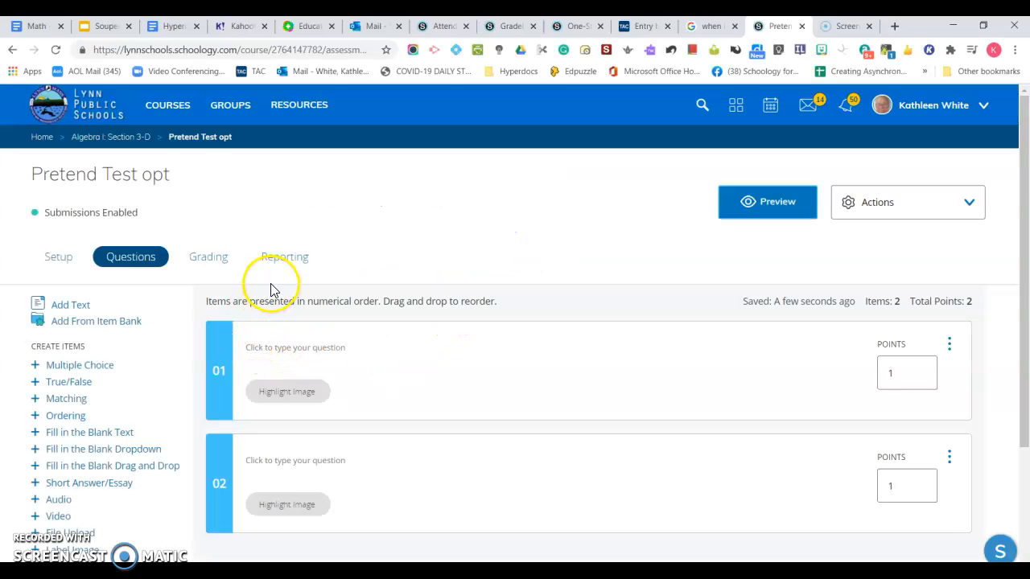
# - Look at the assessment's grading and reporting pages
pyautogui.scroll(-1, 284, 377)
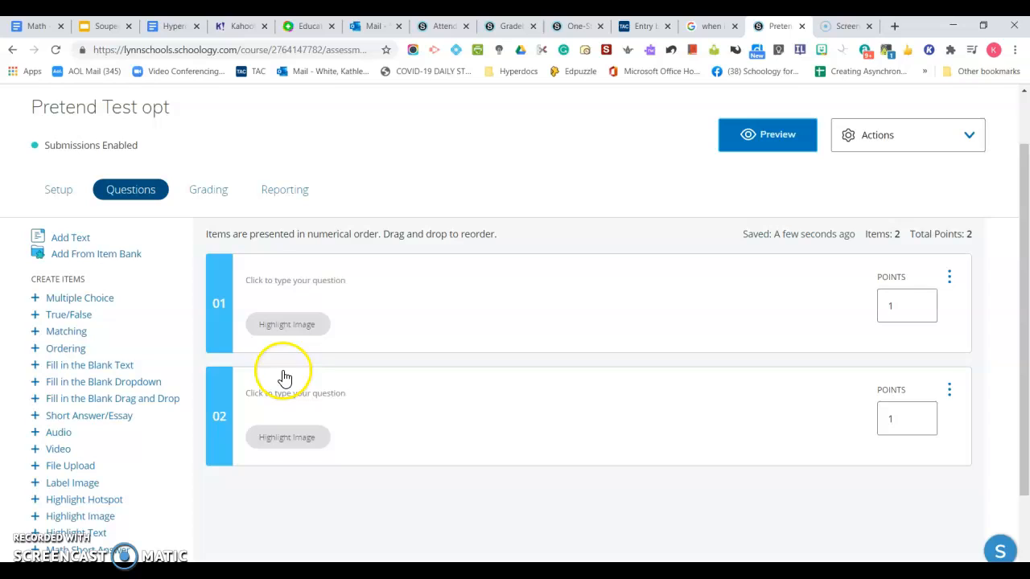
pyautogui.click(211, 193)
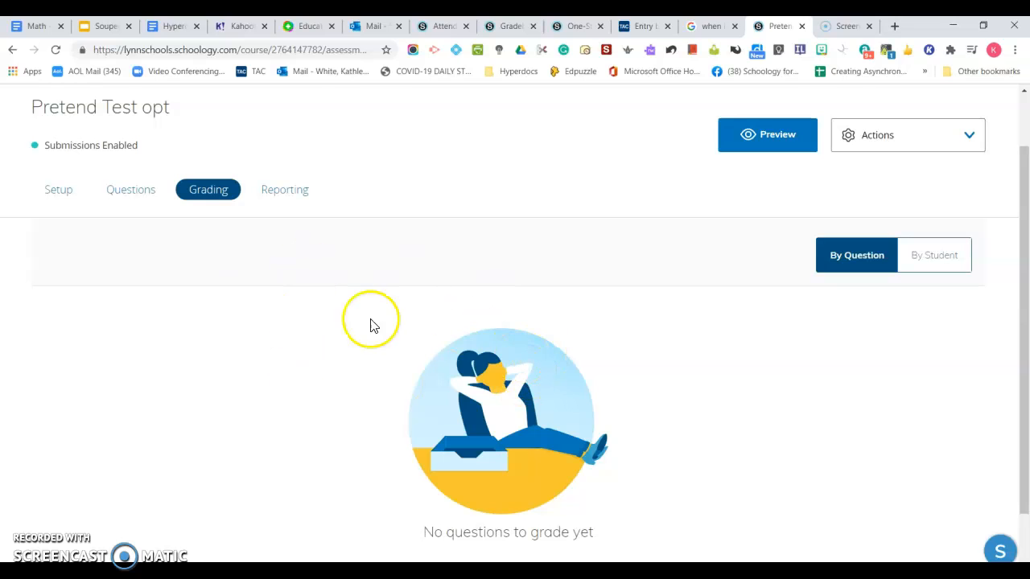
pyautogui.click(284, 191)
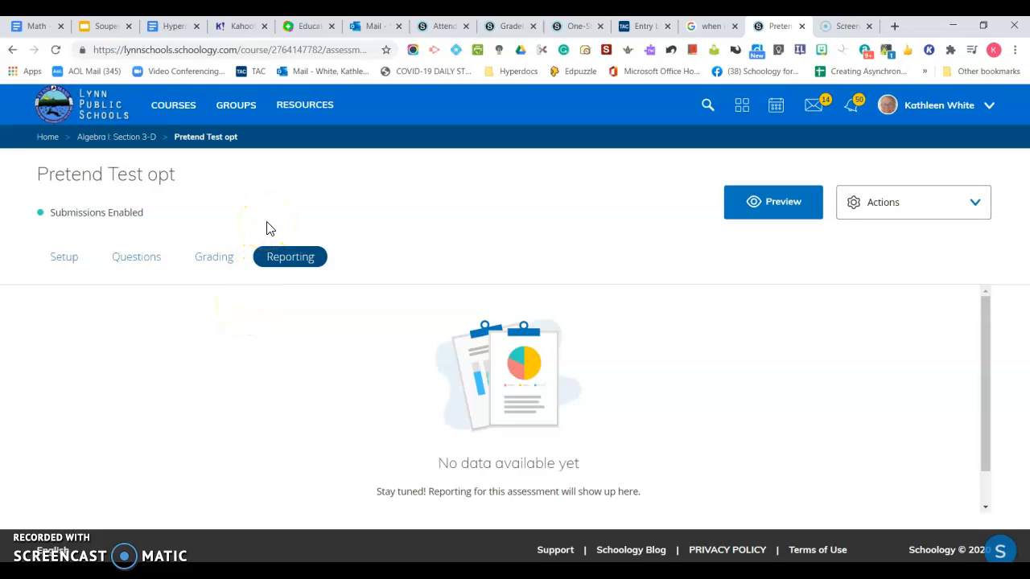
# - Return to the Algebra I: Section 3-D course and locate "Pretend Test opt" in its materials
pyautogui.click(128, 137)
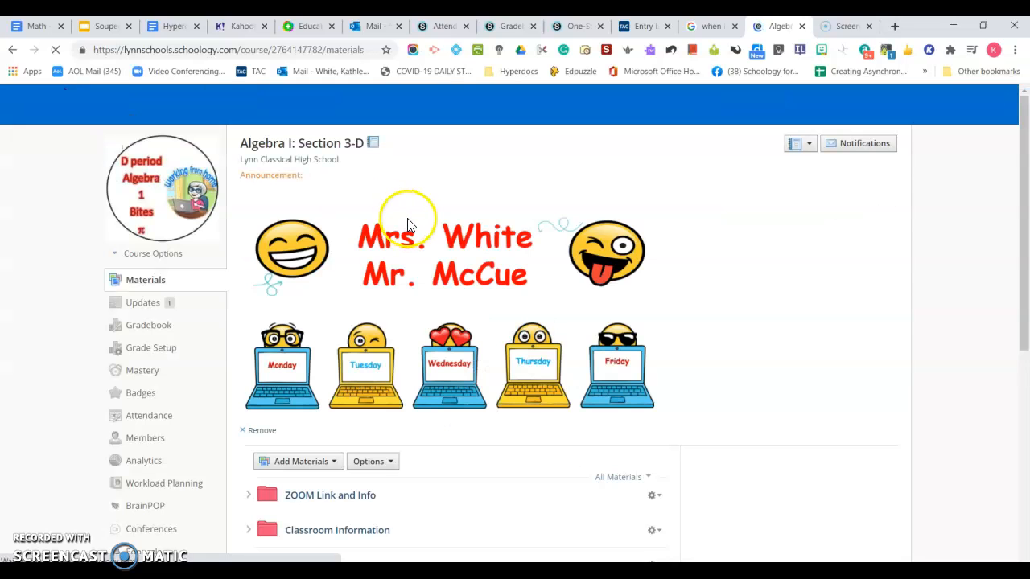
pyautogui.scroll(-3, 475, 258)
pyautogui.scroll(-3, 487, 271)
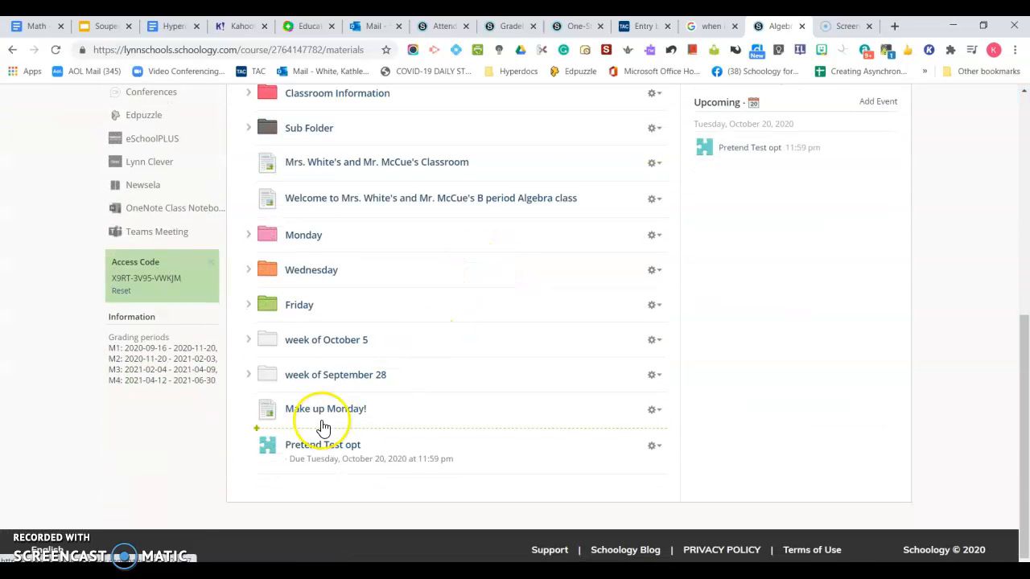
pyautogui.scroll(5, 233, 233)
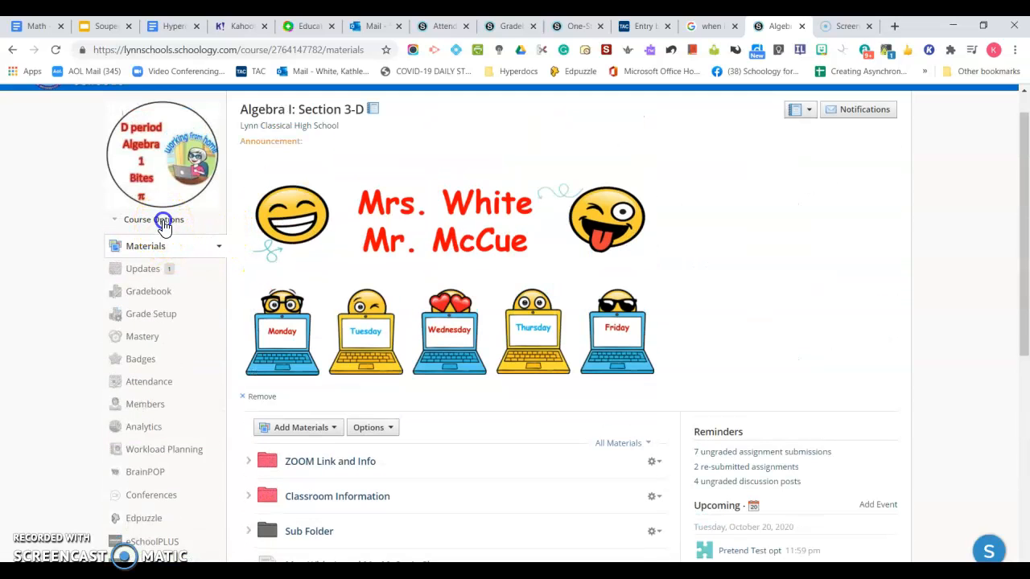
# - View the course as the first listed student and open "Pretend Test opt" to examine its start page
pyautogui.click(161, 218)
pyautogui.click(167, 245)
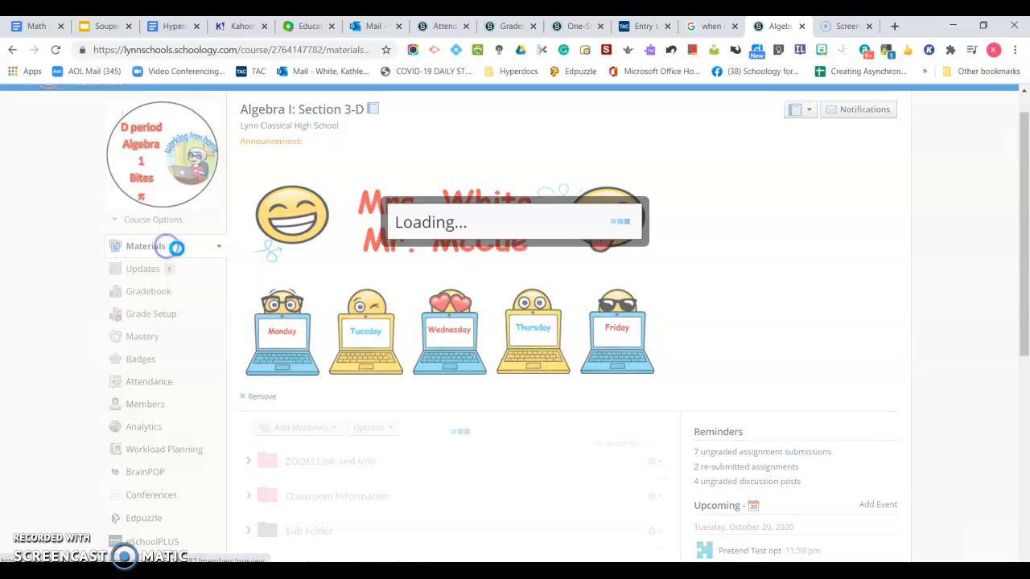
pyautogui.click(478, 225)
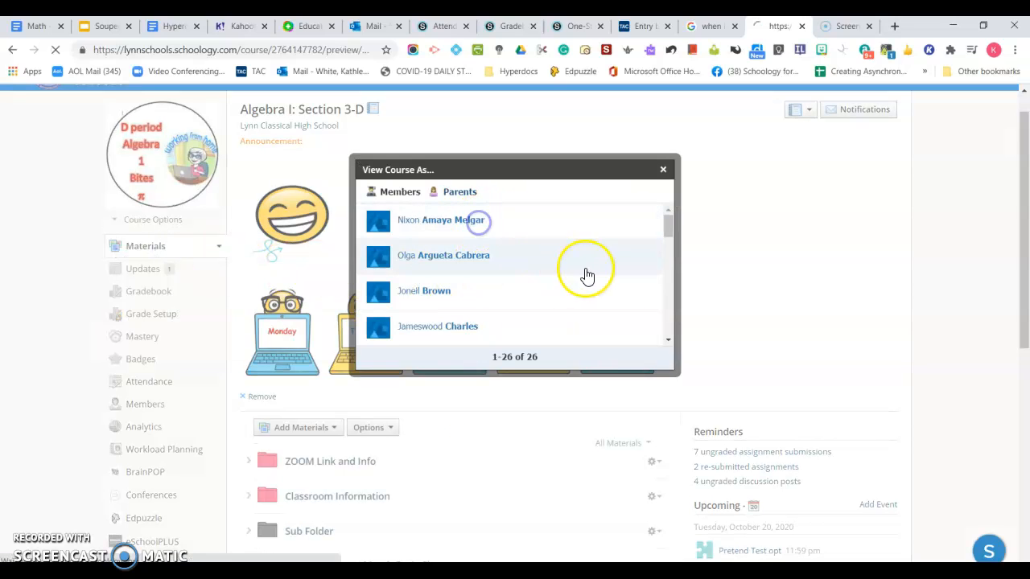
pyautogui.scroll(-3, 555, 314)
pyautogui.scroll(-4, 554, 314)
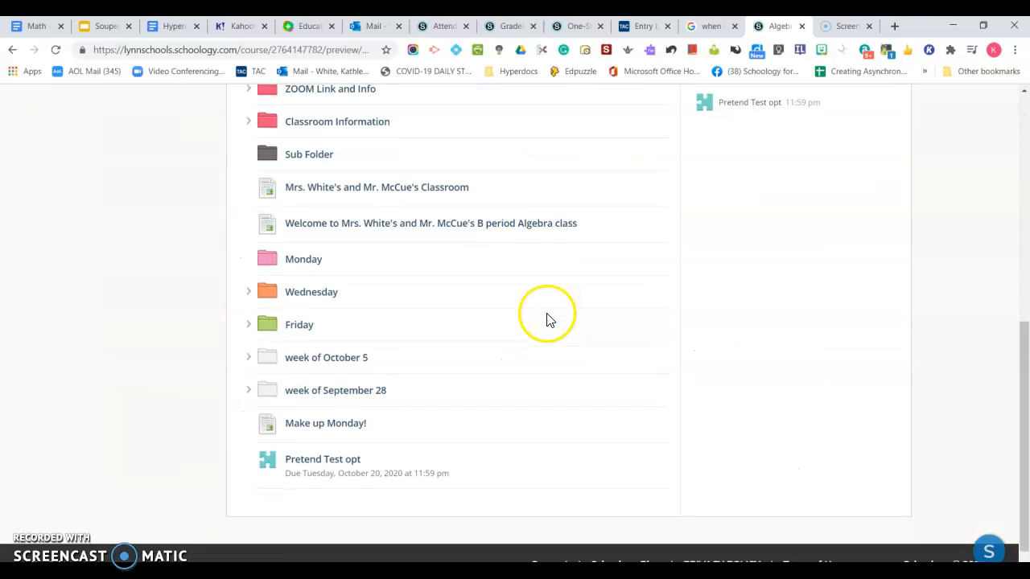
pyautogui.click(319, 444)
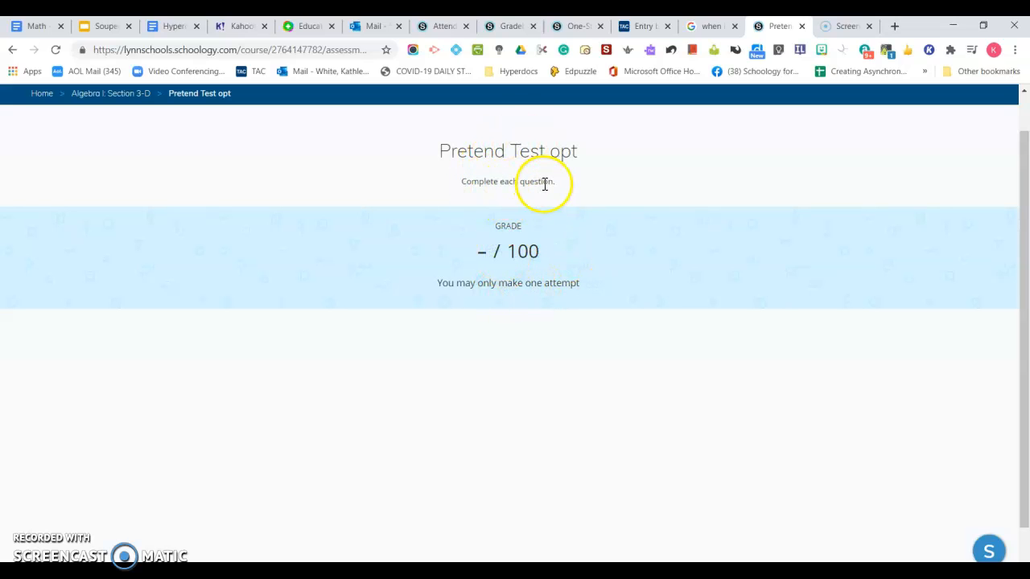
pyautogui.scroll(-1, 567, 254)
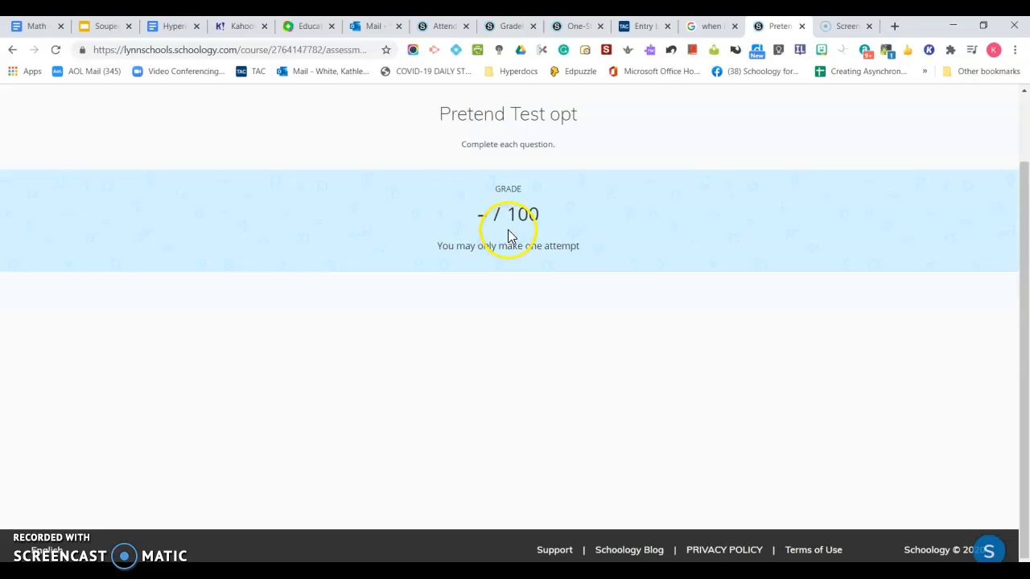
pyautogui.scroll(1, 509, 231)
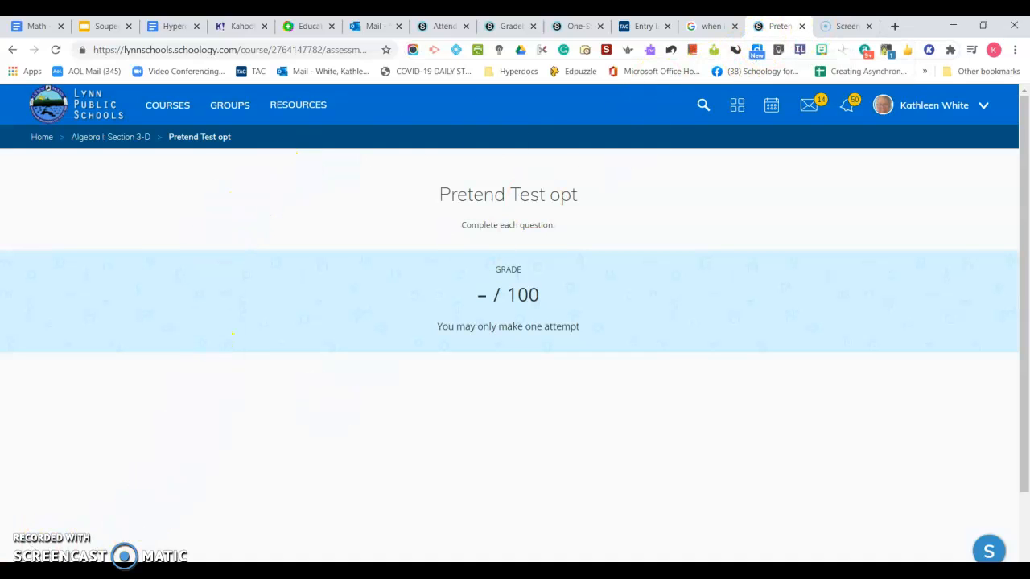
pyautogui.click(833, 32)
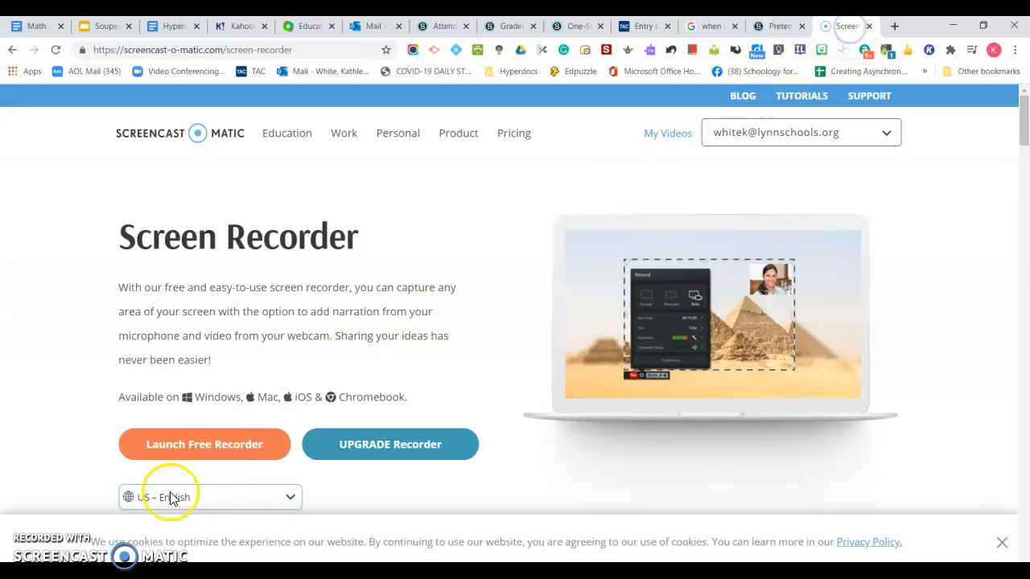
pyautogui.scroll(-2, 241, 426)
pyautogui.scroll(-8, 246, 425)
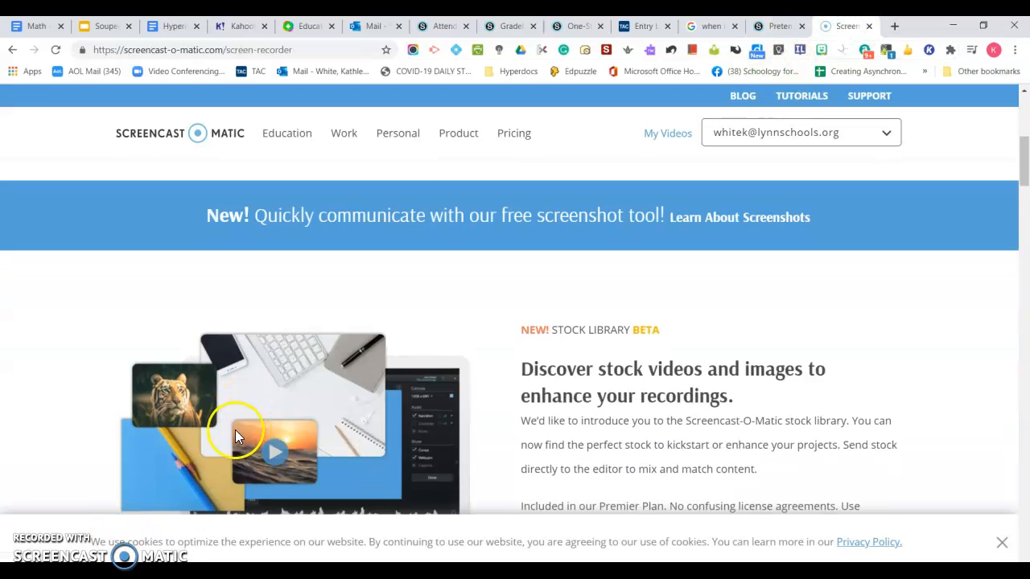
pyautogui.scroll(3, 236, 430)
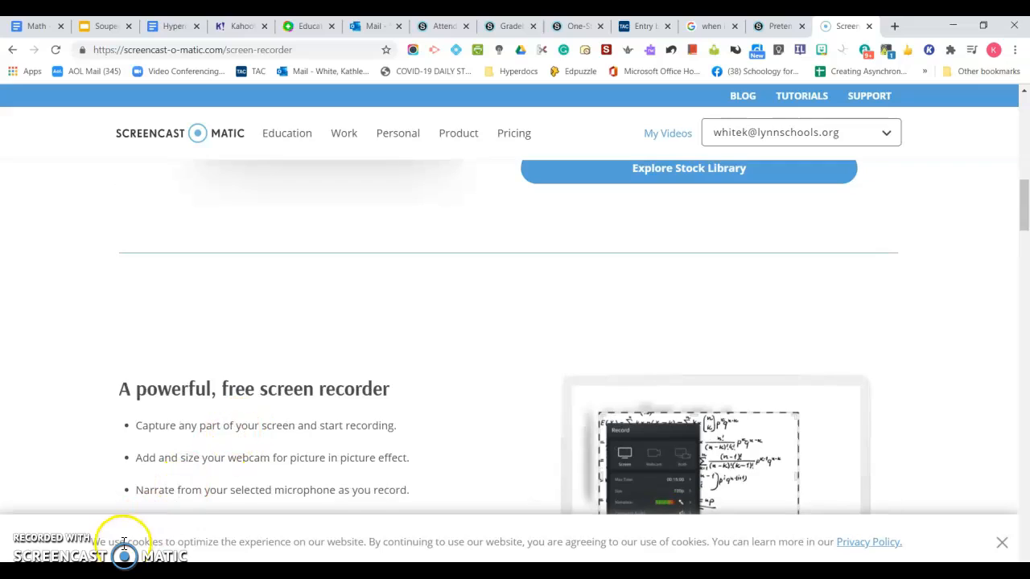